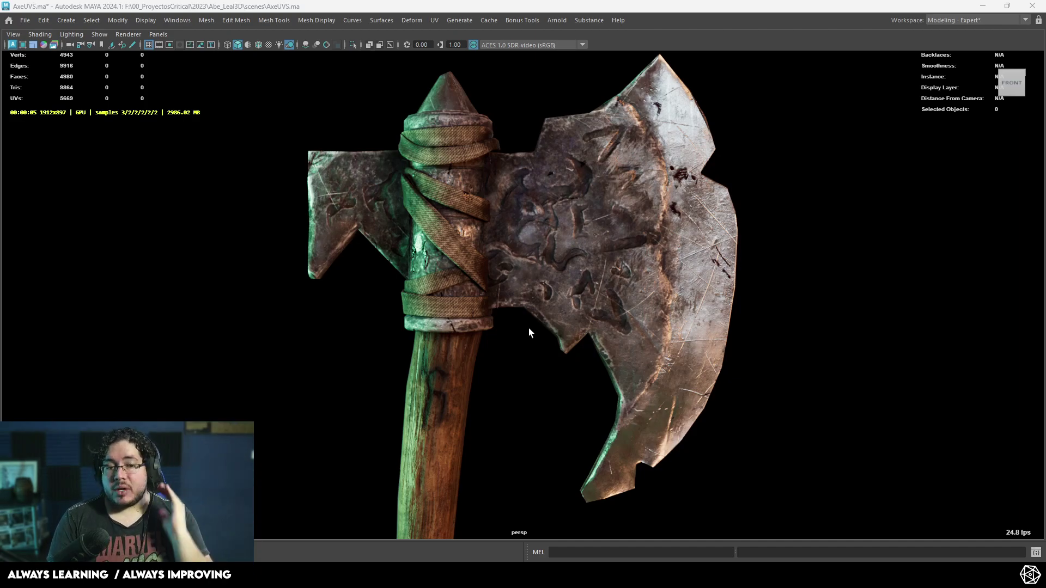
Step: Switch the viewport renderer from Arnold to Viewport 2.0
scroll(528, 328, "down", 5)
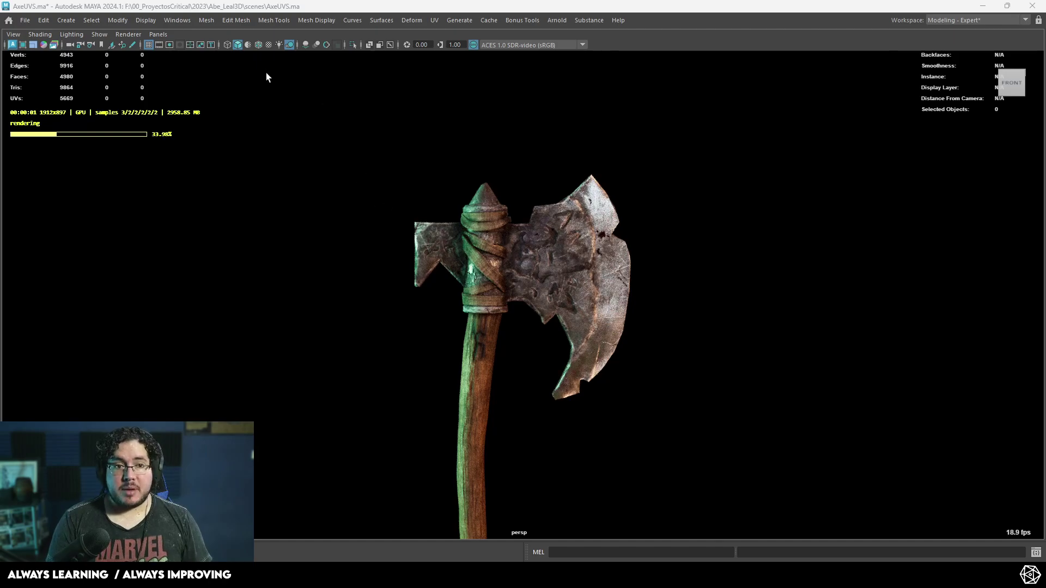
left_click(128, 34)
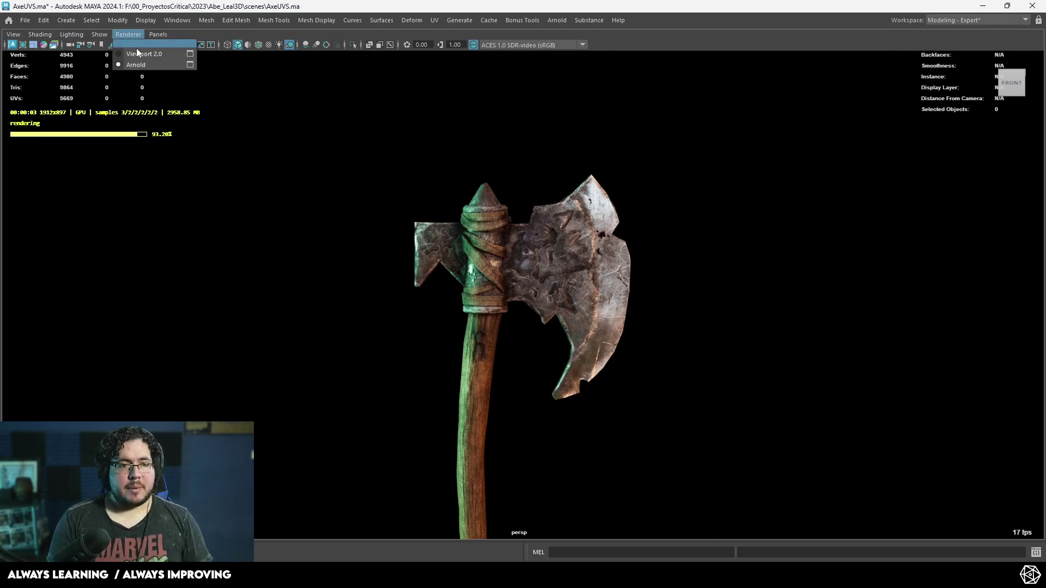
left_click(137, 48)
Step: Select all the axe meshes, including the blade, bandages and handle, and frame the axe head
right_click_drag(329, 194, 525, 316, "alt")
middle_click_drag(524, 316, 557, 243, "alt")
right_click_drag(557, 243, 283, 234, "alt")
left_click_drag(283, 234, 485, 280, "alt")
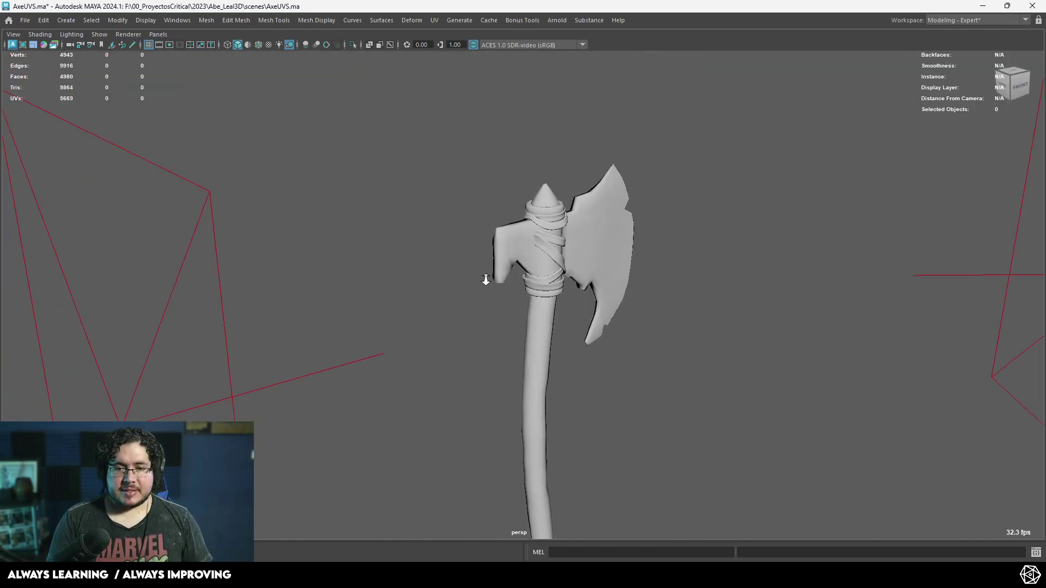
middle_click_drag(486, 280, 440, 196, "alt")
right_click_drag(440, 196, 567, 297, "alt")
left_click_drag(566, 296, 535, 260, "alt")
middle_click_drag(535, 260, 539, 301, "alt")
left_click_drag(637, 110, 432, 265)
middle_click_drag(531, 268, 546, 349, "alt")
right_click_drag(547, 349, 478, 355, "alt")
left_click_drag(605, 67, 416, 497)
middle_click_drag(562, 293, 557, 313, "alt")
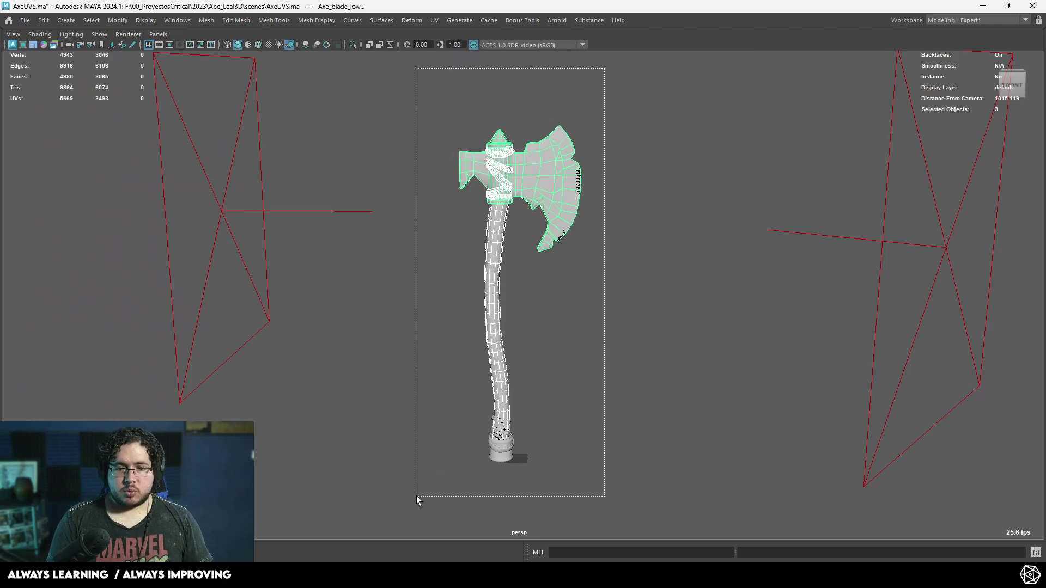
right_click_drag(557, 314, 588, 306, "alt")
middle_click_drag(567, 272, 556, 333, "alt")
right_click_drag(556, 333, 678, 408, "alt")
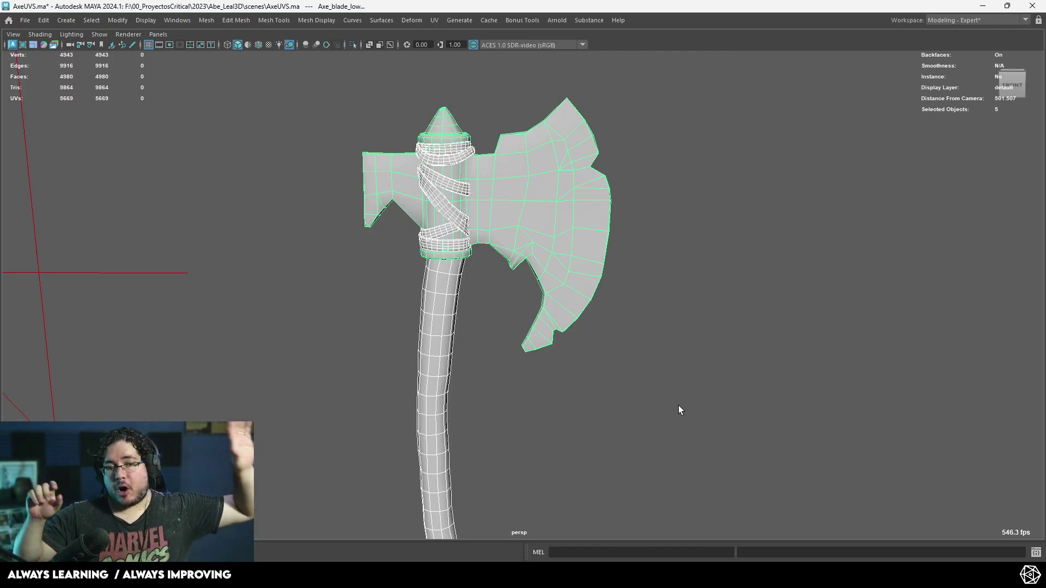
Step: Open the UV Editor and examine the UV shells of the selected axe meshes
scroll(678, 409, "down", 3)
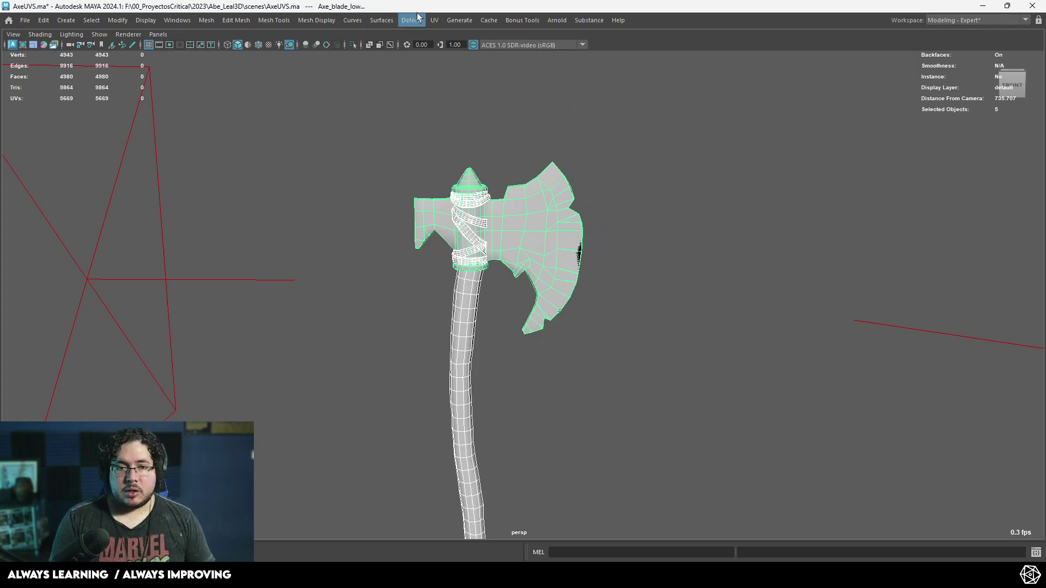
left_click(434, 20)
left_click(449, 41)
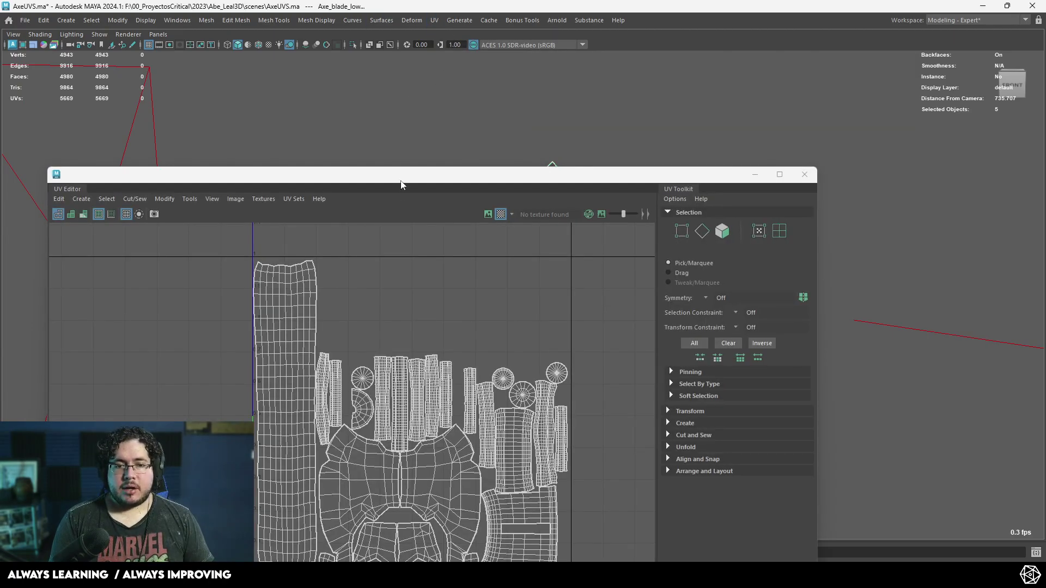
left_click_drag(401, 181, 457, 56)
scroll(467, 267, "up", 1)
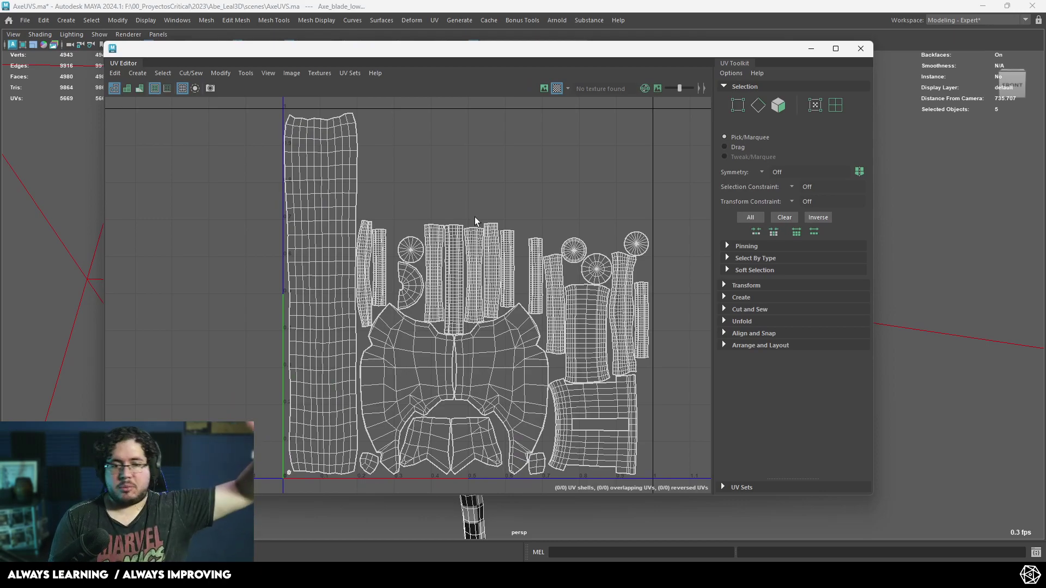
scroll(496, 236, "up", 3)
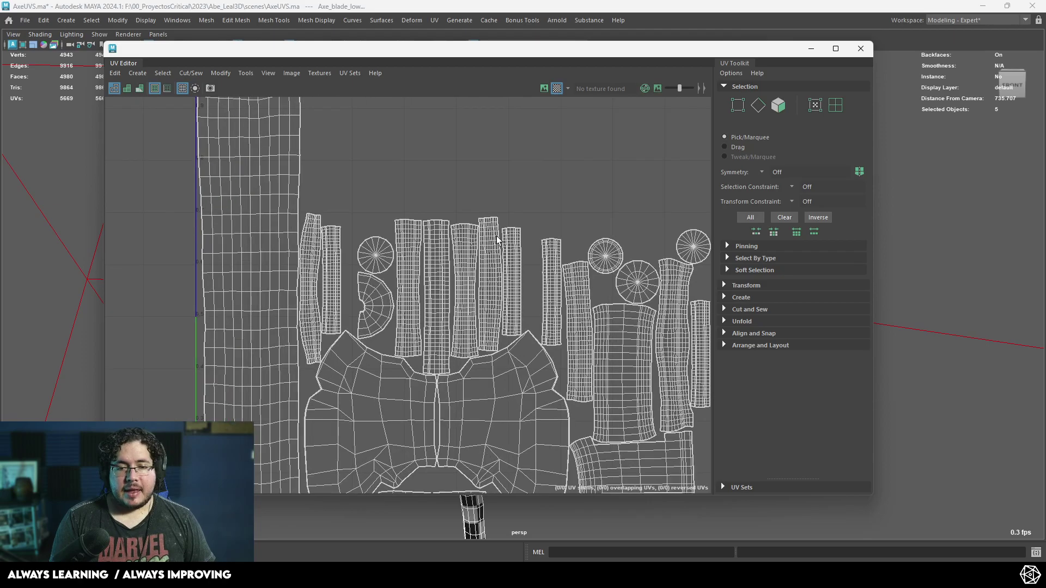
middle_click_drag(497, 299, 516, 278, "alt")
scroll(495, 232, "down", 4)
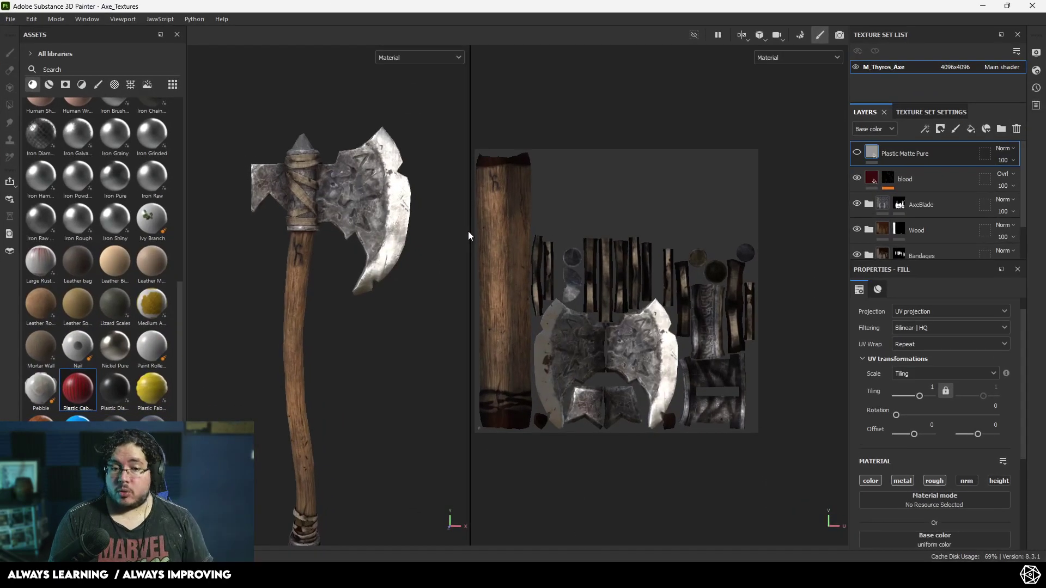
Step: Switch to Substance 3D Painter and examine the axe textures on the model and across the UV layout, then return to Maya
middle_click_drag(619, 295, 653, 298)
scroll(653, 298, "up", 2)
middle_click_drag(510, 278, 556, 287, "alt")
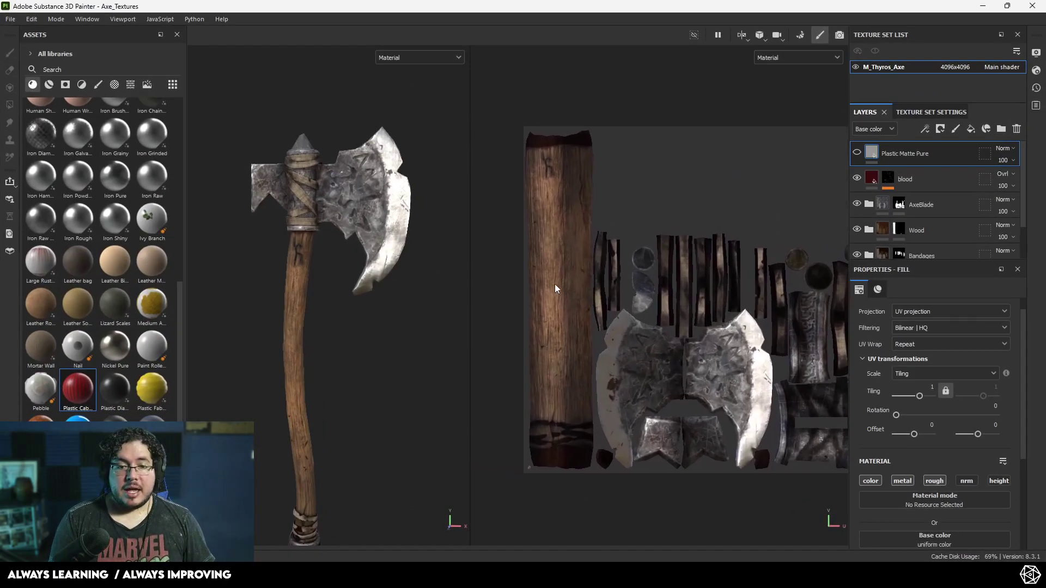
scroll(894, 146, "down", 2)
scroll(910, 171, "up", 2)
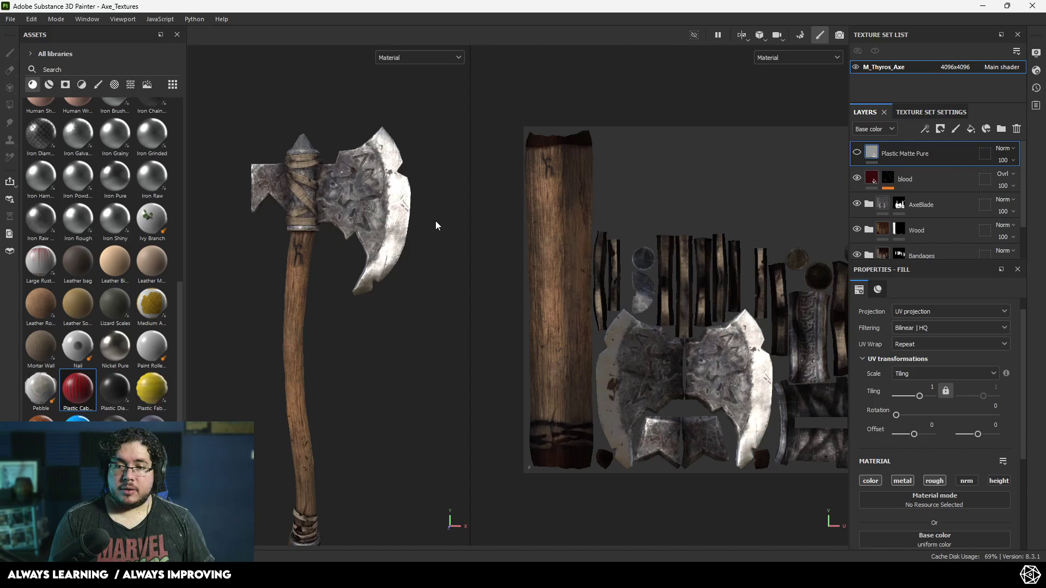
scroll(329, 263, "up", 5)
mouse_move(379, 362)
left_mouse_down("alt")
mouse_move(397, 367)
mouse_move(348, 272)
mouse_move(355, 336)
mouse_move(321, 289)
mouse_move(342, 191)
mouse_move(335, 291)
mouse_move(380, 295)
mouse_move(321, 278)
left_mouse_up("alt")
scroll(307, 273, "down", 3)
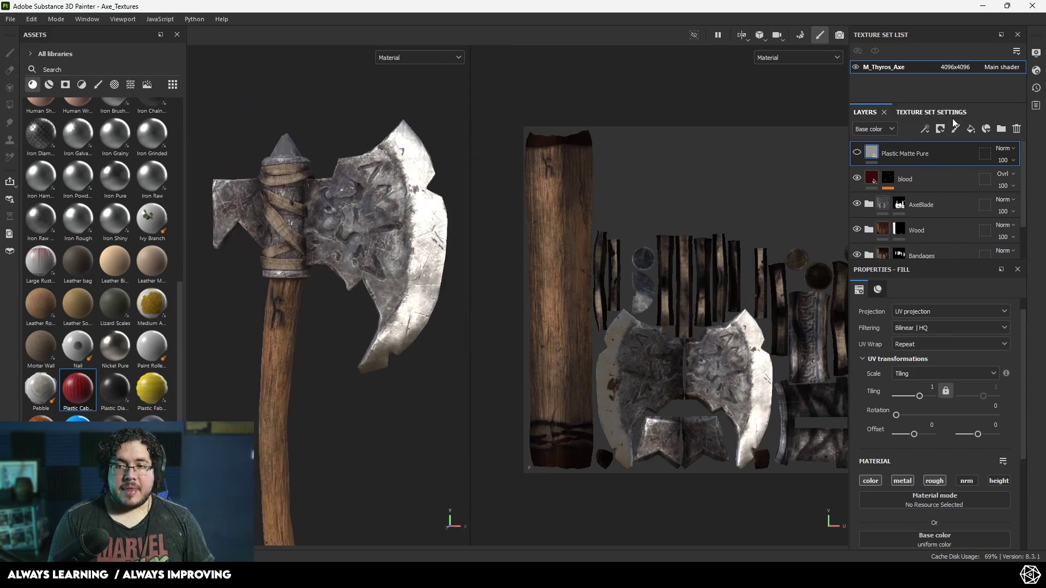
left_click(982, 6)
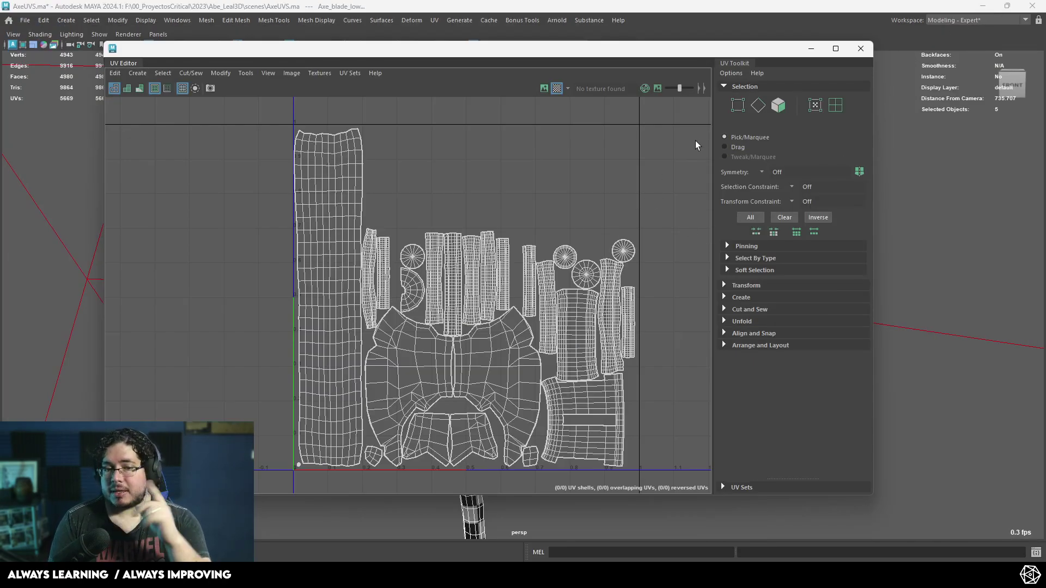
Step: Duplicate the axe blade mesh and move the copy along the X axis to clear the original axe
left_click(810, 48)
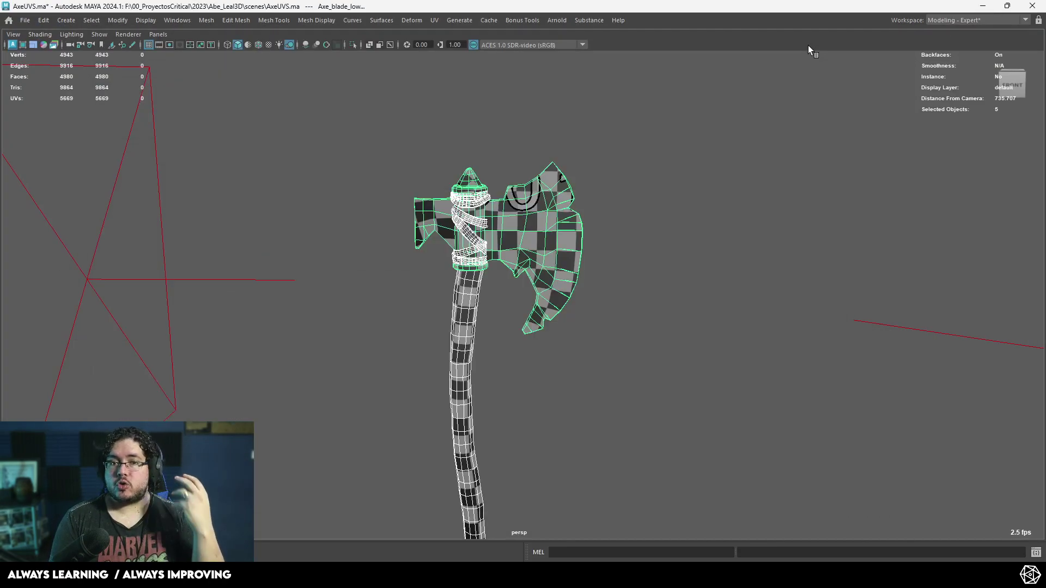
left_click(537, 222)
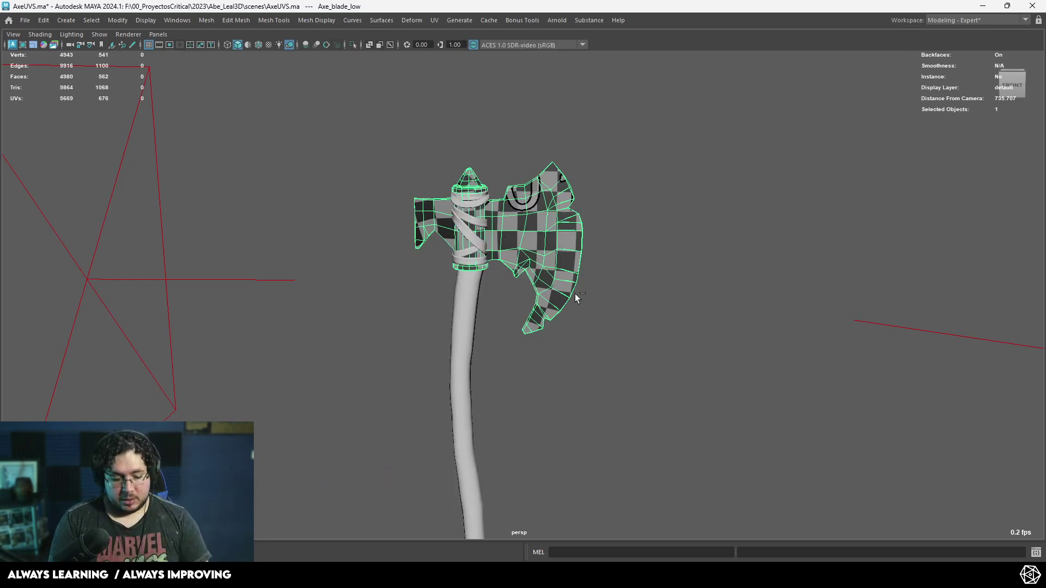
key("ctrl+d")
key("w")
left_click_drag(602, 250, 824, 253)
Step: Delete all UVs from the duplicated axe blade
middle_click_drag(785, 256, 634, 288, "alt")
right_click_drag(634, 288, 763, 327, "alt")
left_click_drag(763, 327, 636, 316, "alt")
scroll(636, 316, "up", 3)
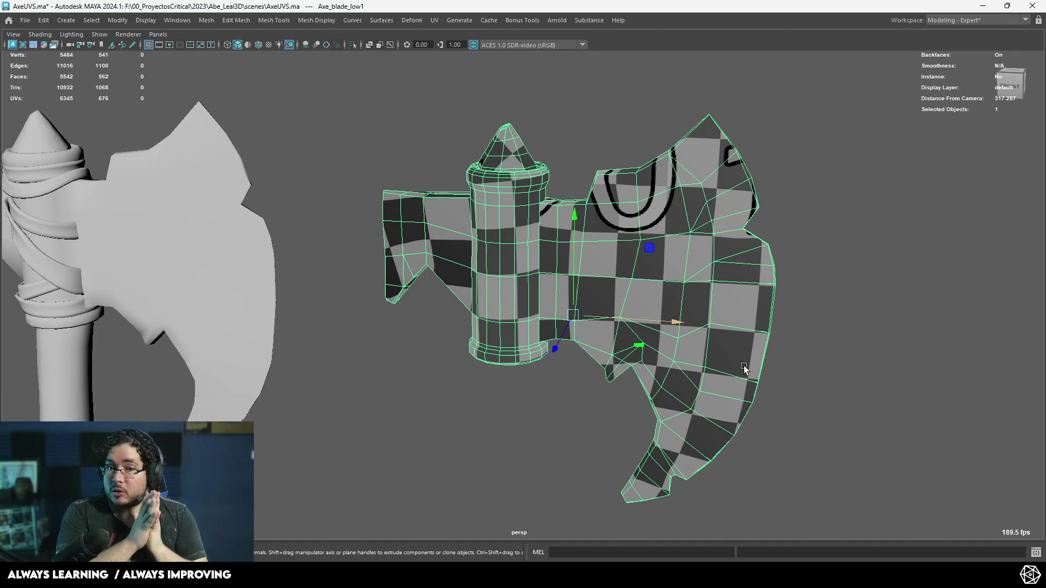
left_click_drag(574, 230, 571, 295, "alt")
right_click_drag(571, 294, 614, 306, "alt")
middle_click_drag(614, 306, 580, 324, "alt")
right_click_drag(579, 325, 474, 320, "alt")
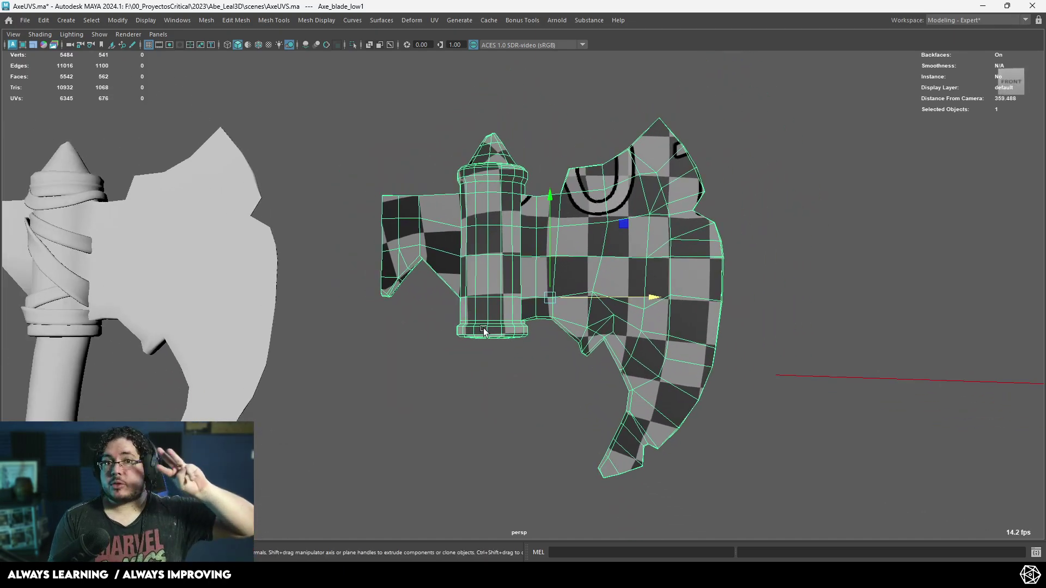
left_click(435, 20)
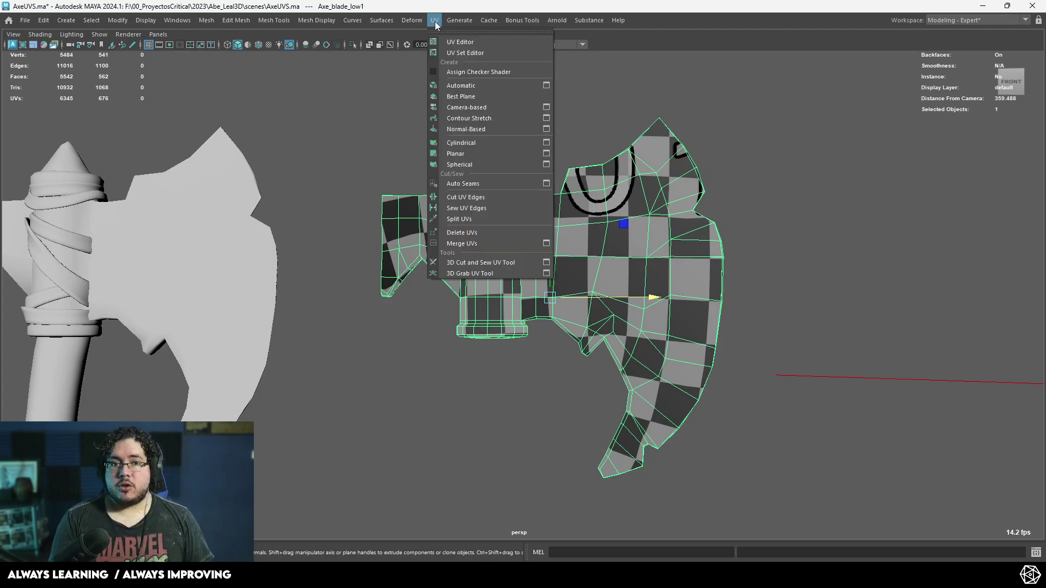
left_click(471, 236)
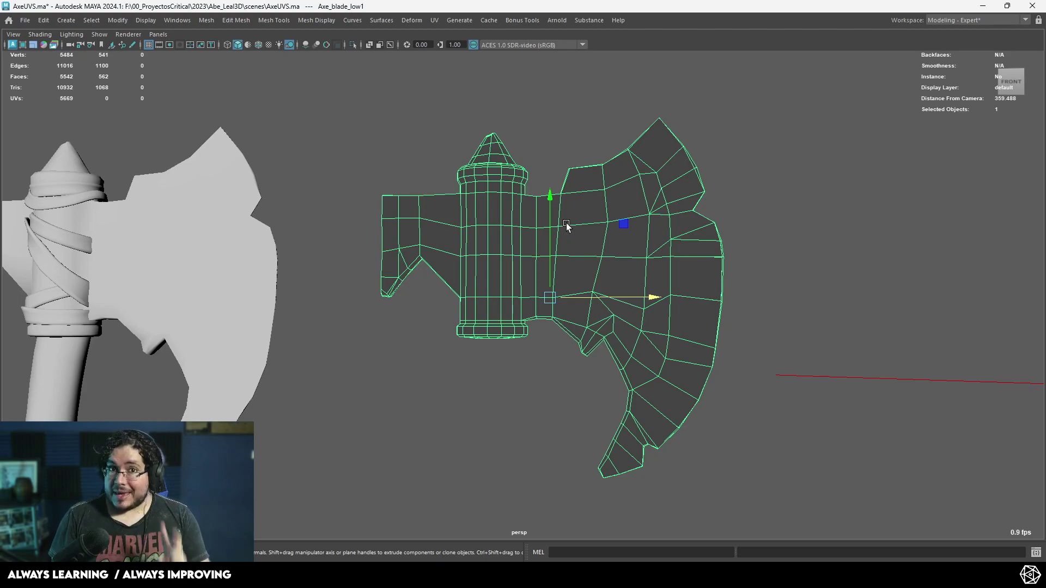
Step: Apply a camera-based UV projection to the duplicated blade from the front view and return to object mode
left_click(434, 21)
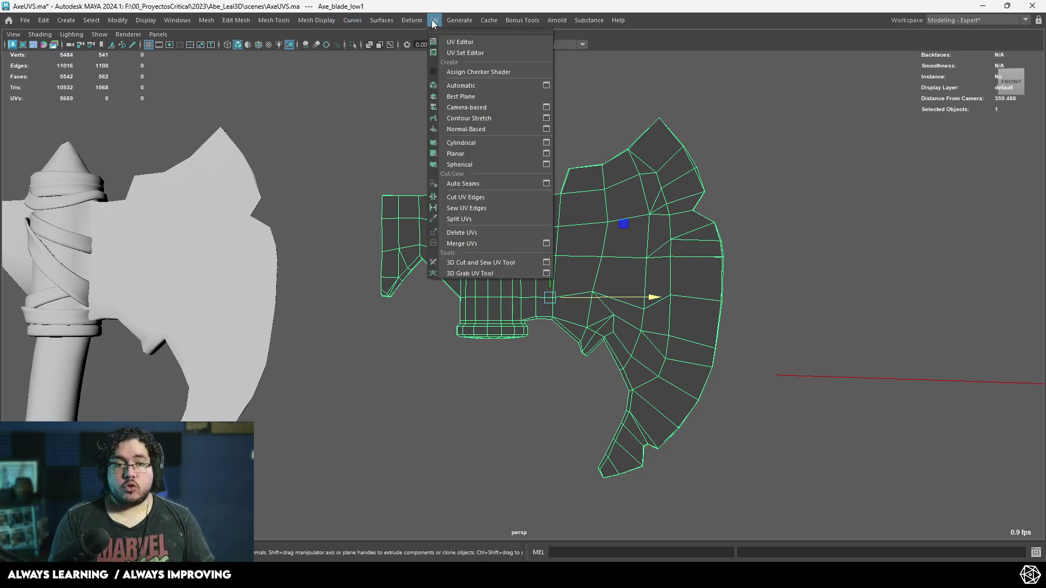
left_click(546, 108)
left_click(648, 331)
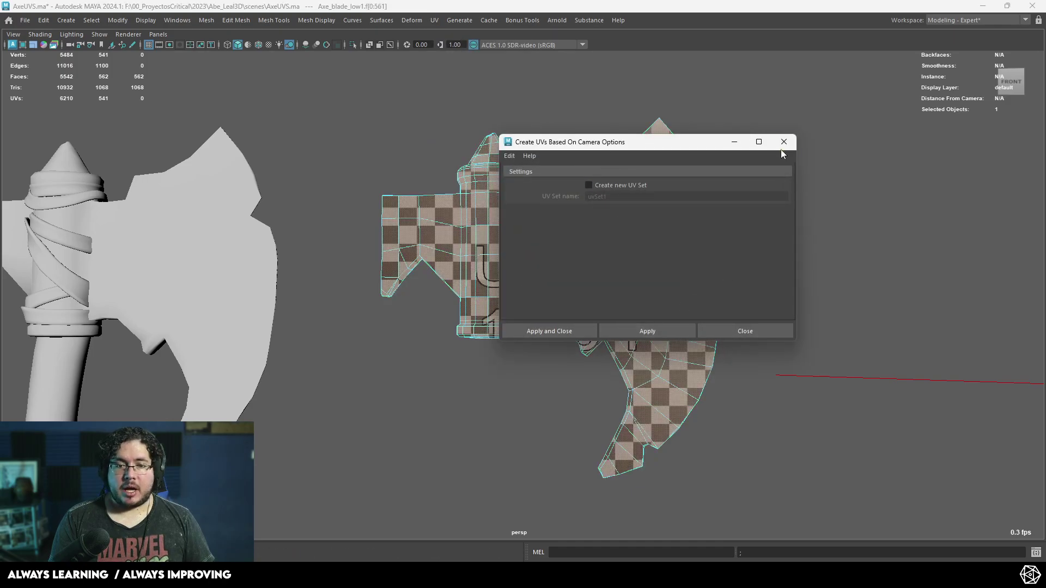
left_click(783, 143)
left_click(693, 250)
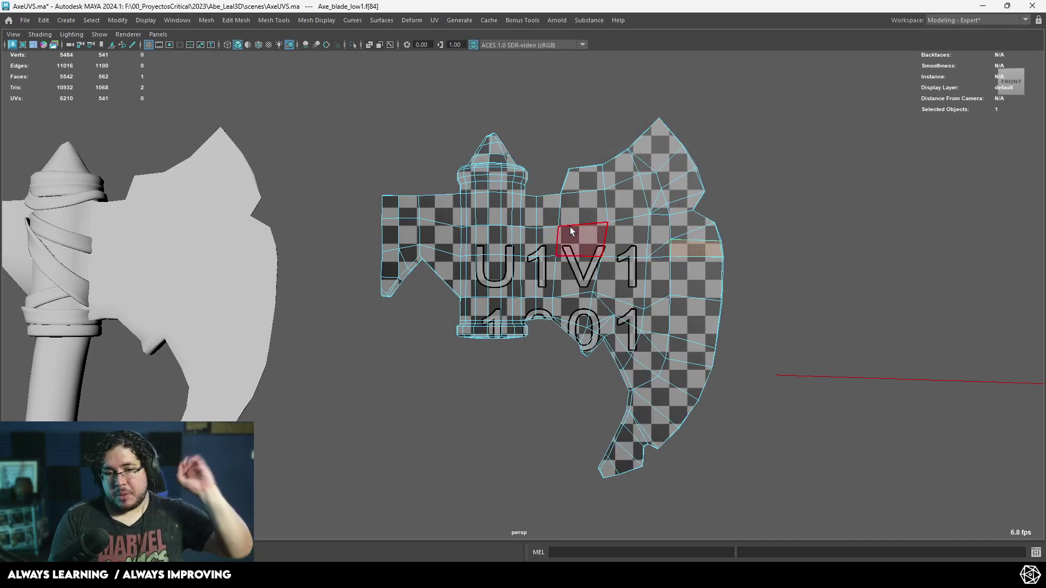
right_click_drag(571, 231, 572, 209)
Step: Examine the camera-based UV projection on the front and back of the duplicated blade
left_click_drag(573, 218, 632, 250, "alt")
right_click_drag(628, 265, 676, 326, "alt")
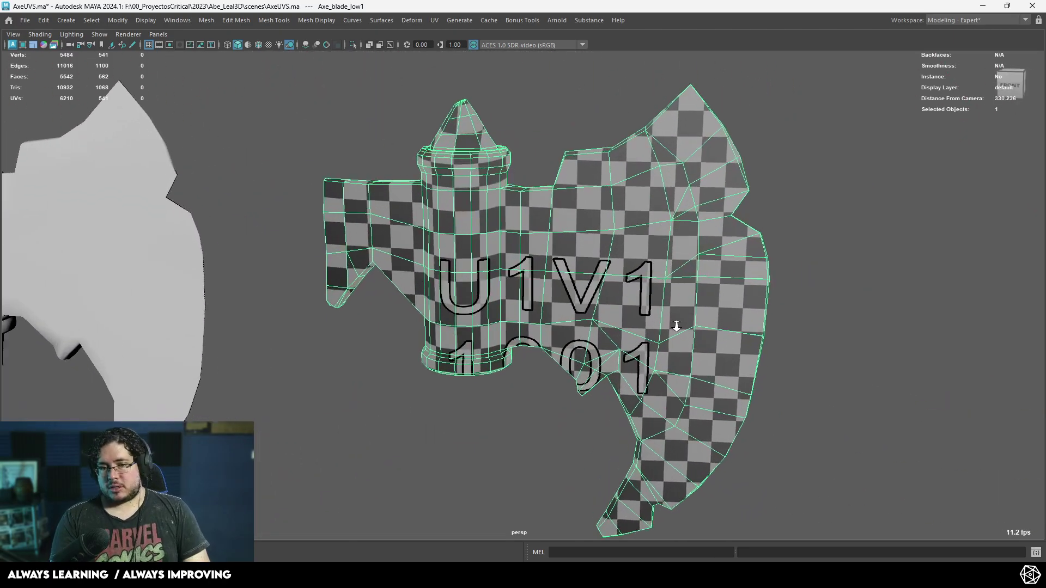
left_click_drag(677, 326, 656, 297, "alt")
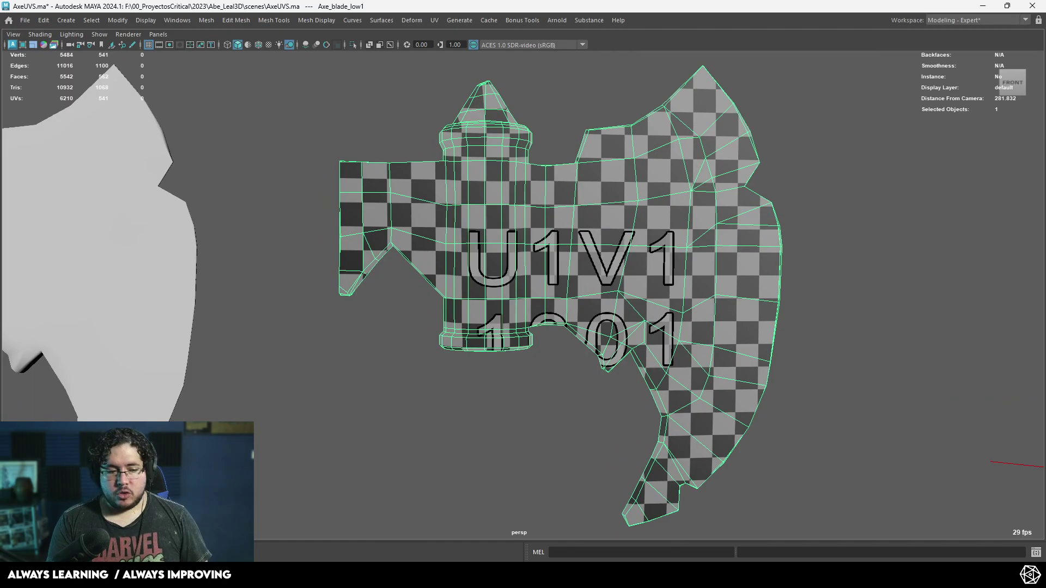
left_click(44, 555)
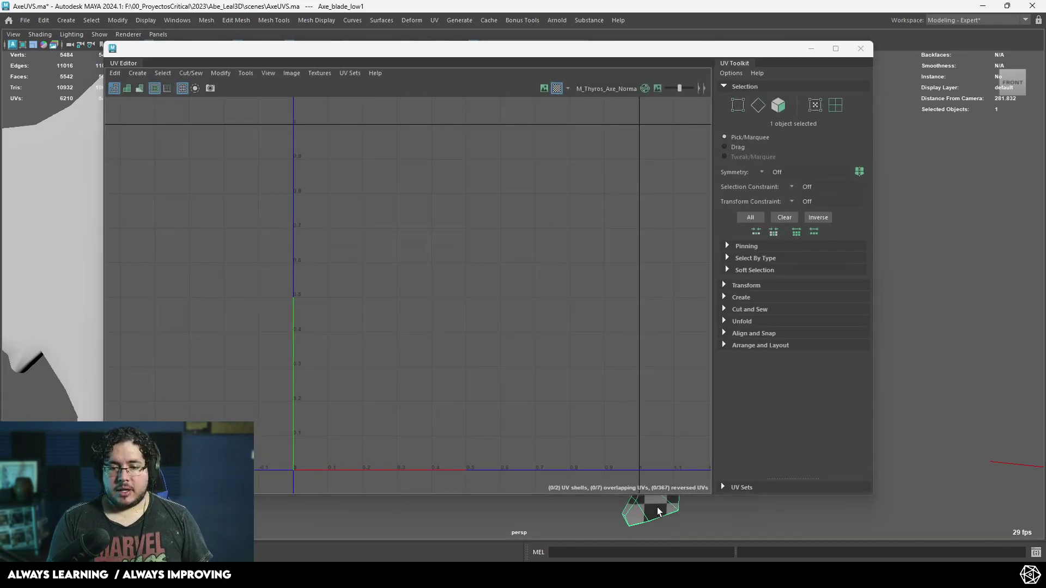
left_click(811, 48)
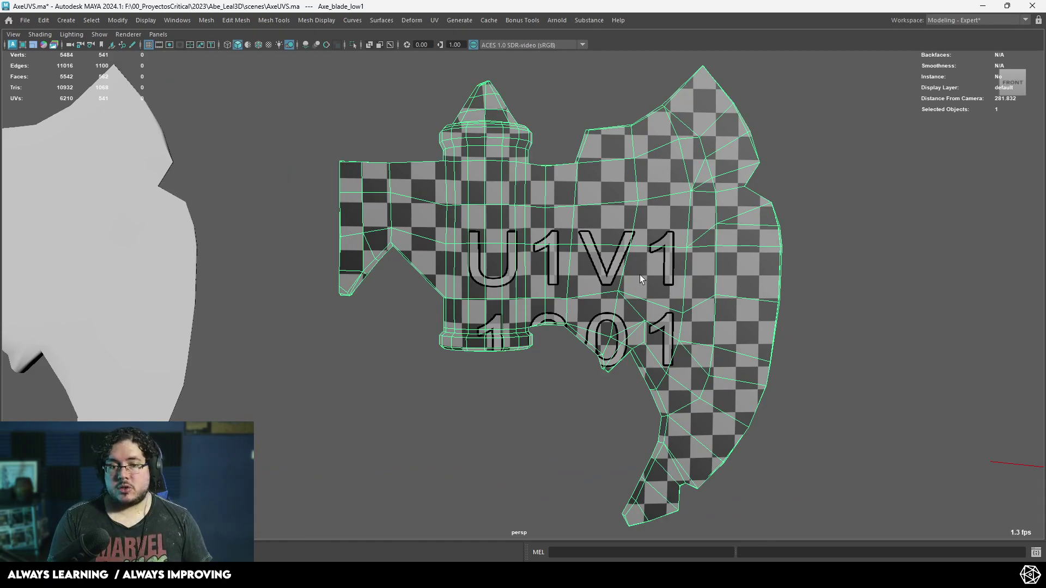
left_click_drag(641, 279, 431, 270, "alt")
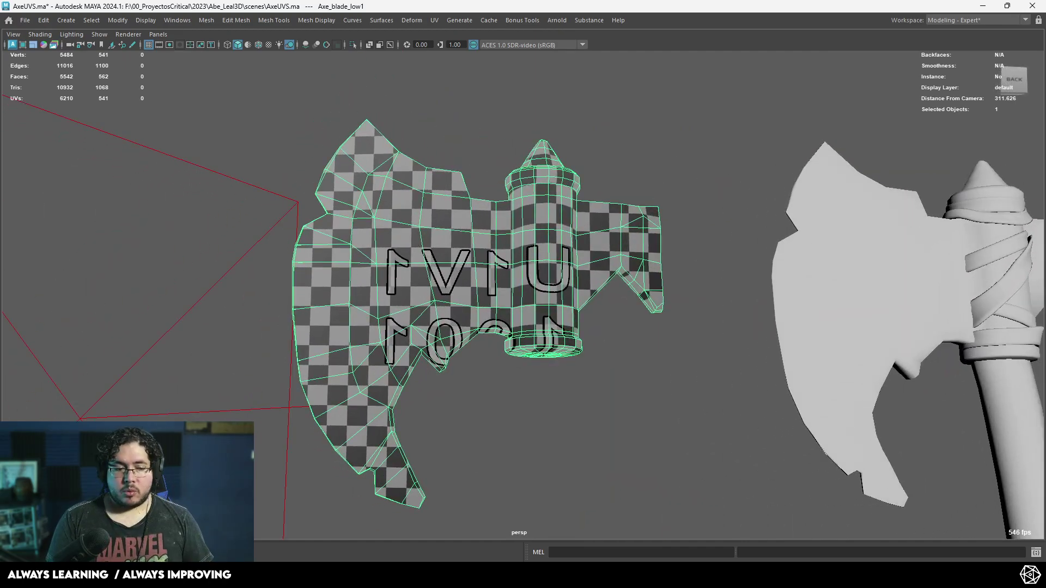
left_click_drag(300, 356, 513, 342, "alt")
middle_click_drag(512, 343, 481, 354, "alt")
right_click_drag(481, 354, 518, 373, "alt")
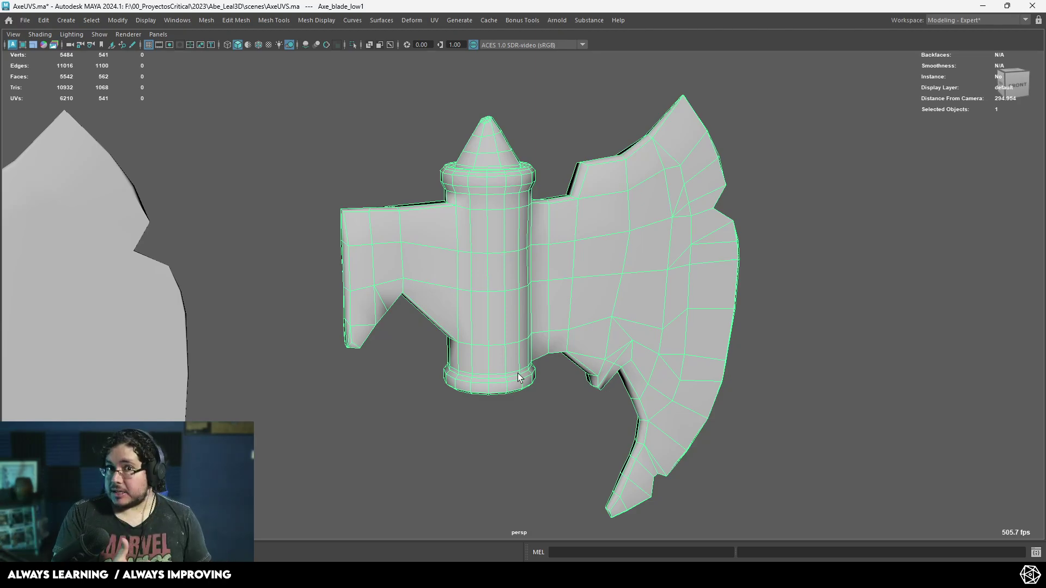
Step: Activate the 3D Cut and Sew UV Tool on the duplicated blade
left_click_drag(573, 225, 519, 262, "alt")
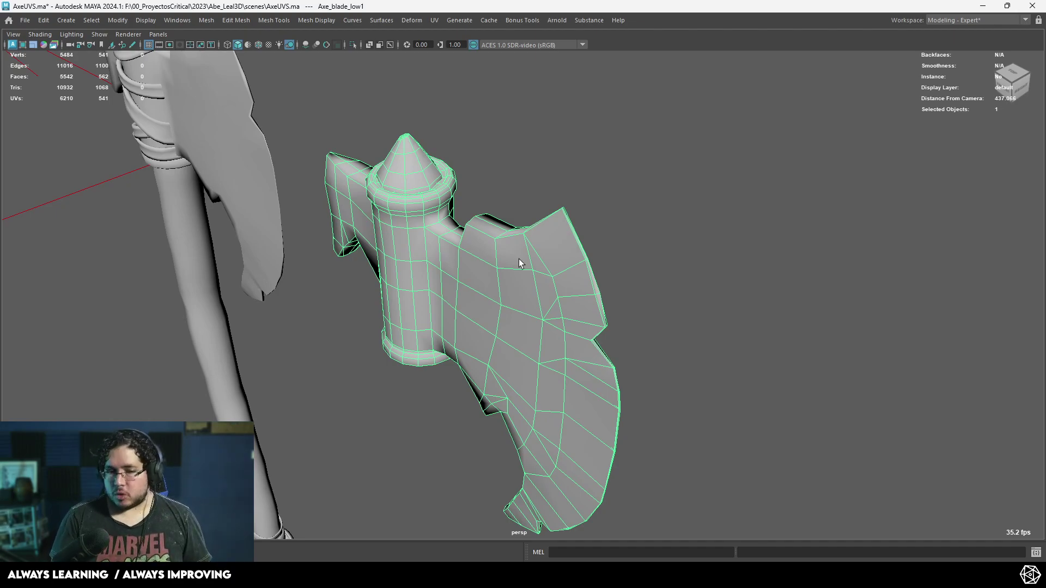
left_click_drag(518, 260, 414, 177, "alt")
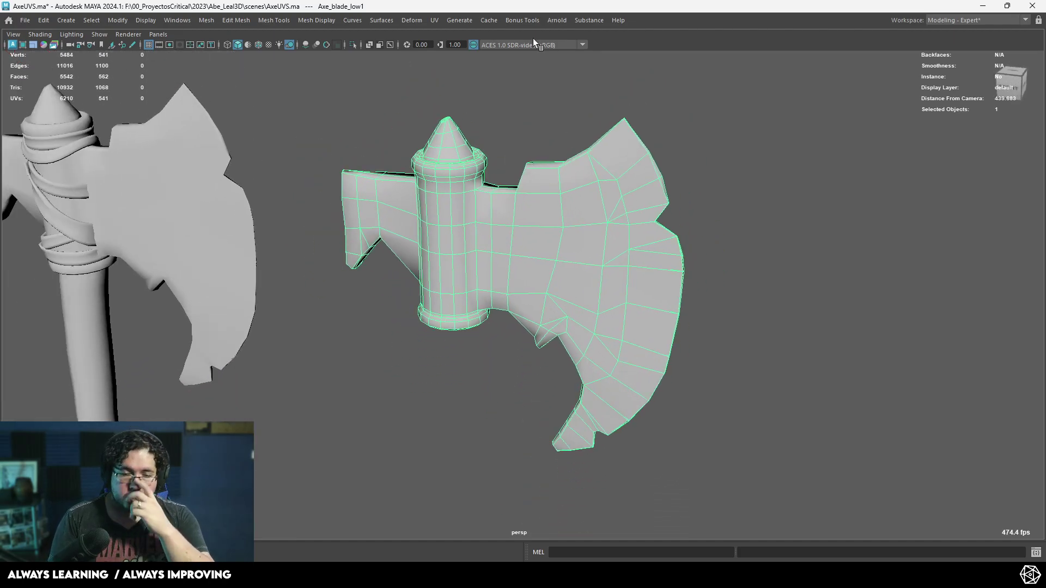
left_click(440, 20)
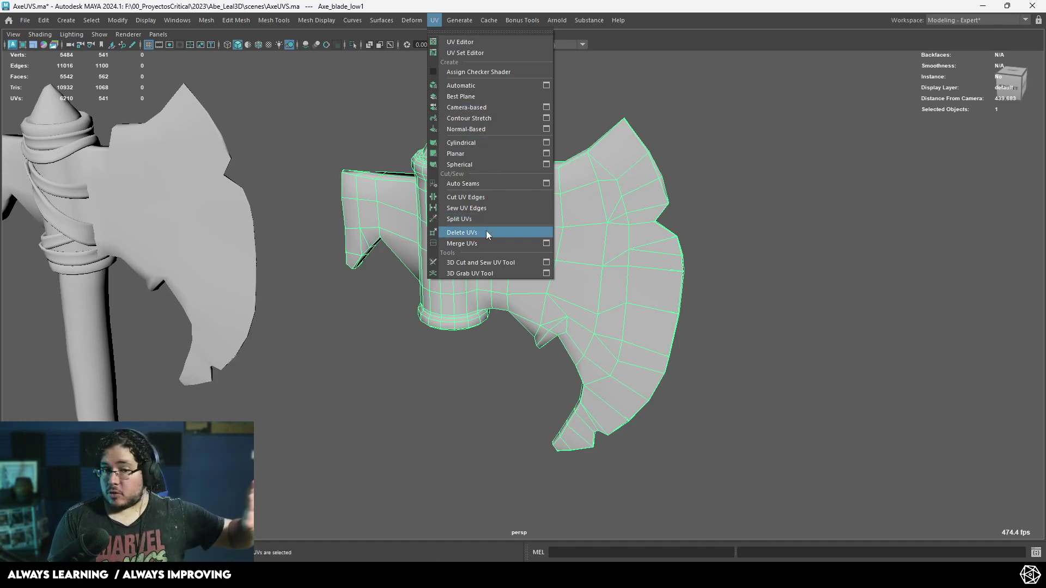
left_click(489, 264)
left_click_drag(495, 234, 527, 273, "alt")
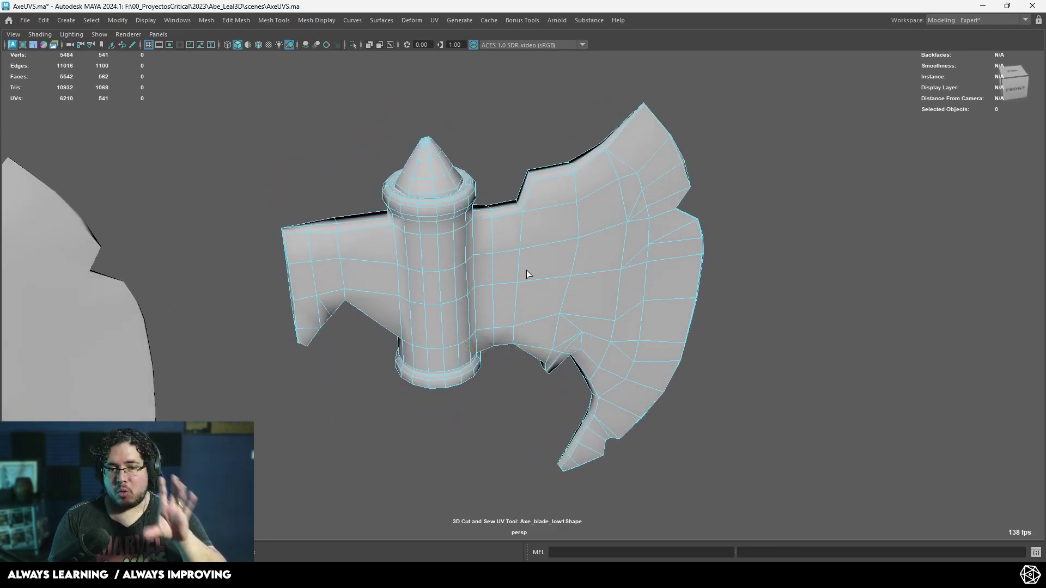
left_click(515, 252)
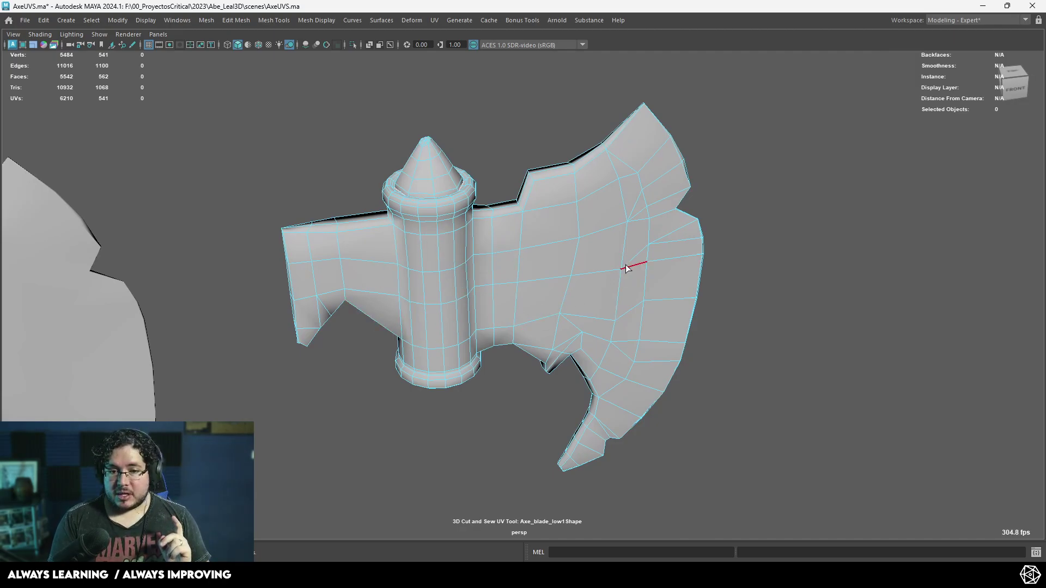
Step: Inspect the blade model around the cone base and collar, then the interior of the mesh, to plan the UV seams
left_click_drag(655, 280, 643, 303, "alt")
middle_click_drag(414, 254, 476, 278, "alt")
scroll(480, 276, "up", 10)
left_click_drag(492, 269, 511, 225, "alt")
middle_click_drag(553, 244, 554, 286, "alt")
right_click_drag(555, 287, 579, 357, "alt")
left_click_drag(580, 357, 570, 288, "alt")
middle_click_drag(569, 289, 565, 377, "alt")
right_click_drag(565, 376, 689, 263, "alt")
middle_click_drag(689, 264, 684, 342, "alt")
right_click_drag(684, 343, 497, 272, "alt")
left_click_drag(497, 273, 504, 316, "alt")
middle_click_drag(504, 316, 521, 220, "alt")
right_click_drag(521, 220, 610, 348, "alt")
middle_click_drag(611, 349, 604, 303, "alt")
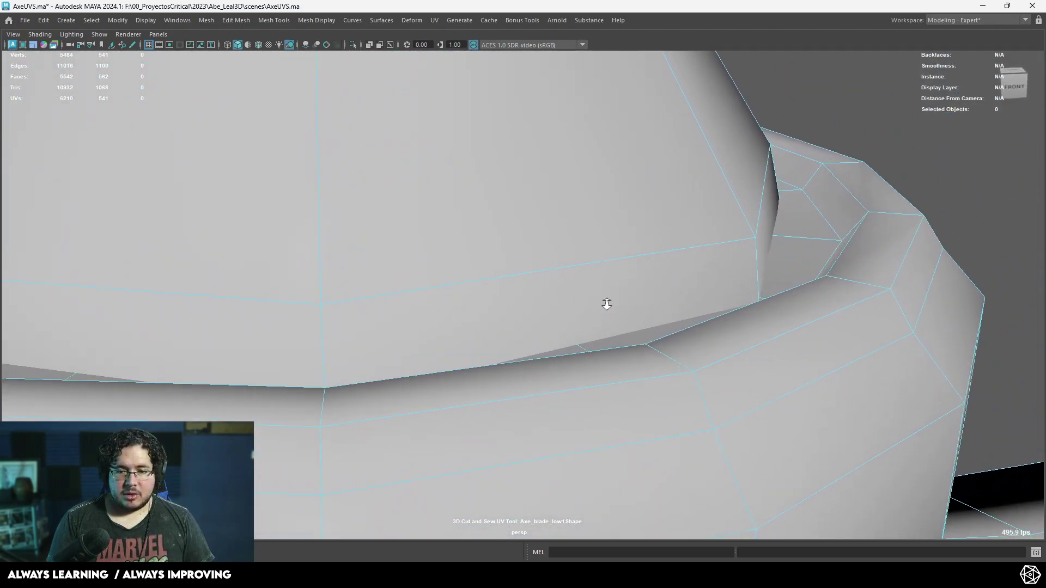
right_click_drag(605, 304, 668, 294, "alt")
left_click_drag(668, 294, 673, 285, "alt")
right_click_drag(680, 337, 681, 303, "alt")
middle_click_drag(681, 303, 659, 357, "alt")
right_click_drag(659, 358, 665, 364, "alt")
middle_click_drag(665, 364, 643, 402, "alt")
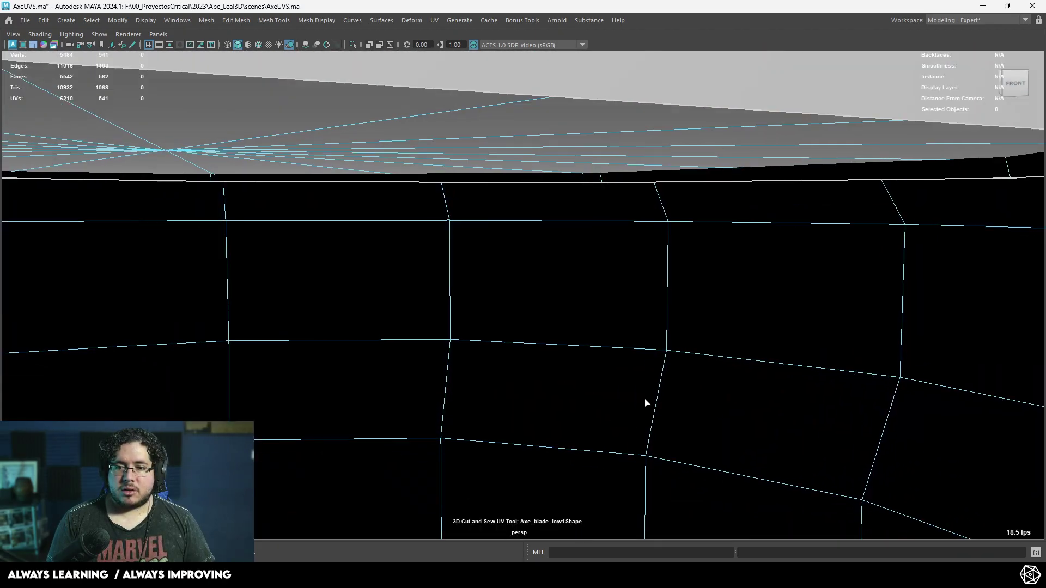
Step: Cut UV seams along the edge loops where the blade and the rear spike join the central cylinder
right_click_drag(755, 148, 372, 233, "alt")
middle_click_drag(373, 232, 404, 155, "alt")
left_click_drag(404, 156, 423, 199, "alt")
middle_click_drag(569, 322, 533, 197, "alt")
left_click_drag(518, 158, 441, 289, "alt")
double_click(505, 144)
double_click(494, 130)
left_click(440, 274)
left_click_drag(444, 229, 469, 257, "alt")
left_click(471, 409)
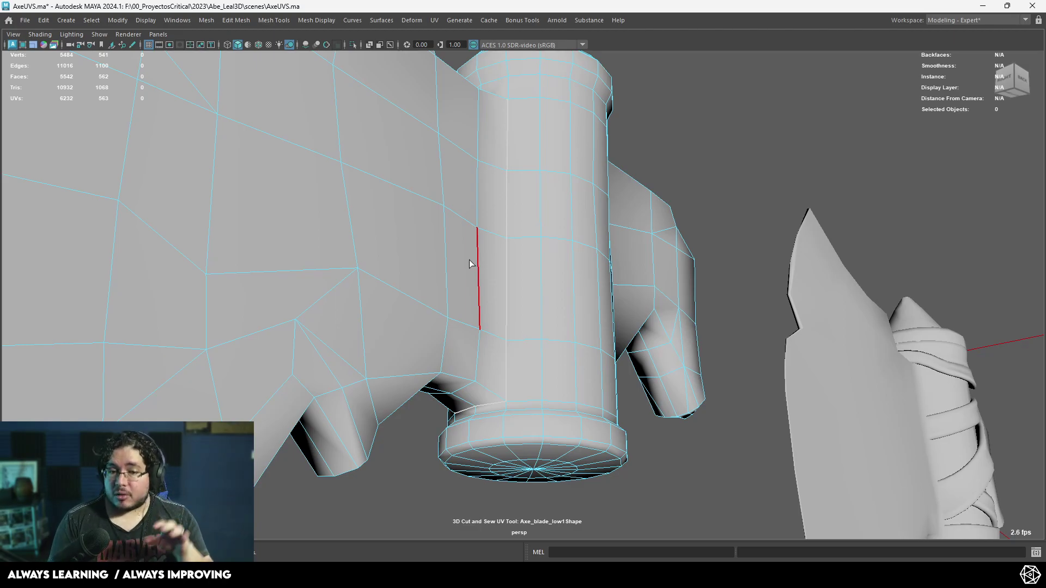
Step: Cut UV seam loops around the collar's inner rim beneath the cone and around the edge of the cylinder's bottom cap
left_click_drag(515, 263, 542, 294, "alt")
left_click_drag(538, 222, 383, 266, "alt")
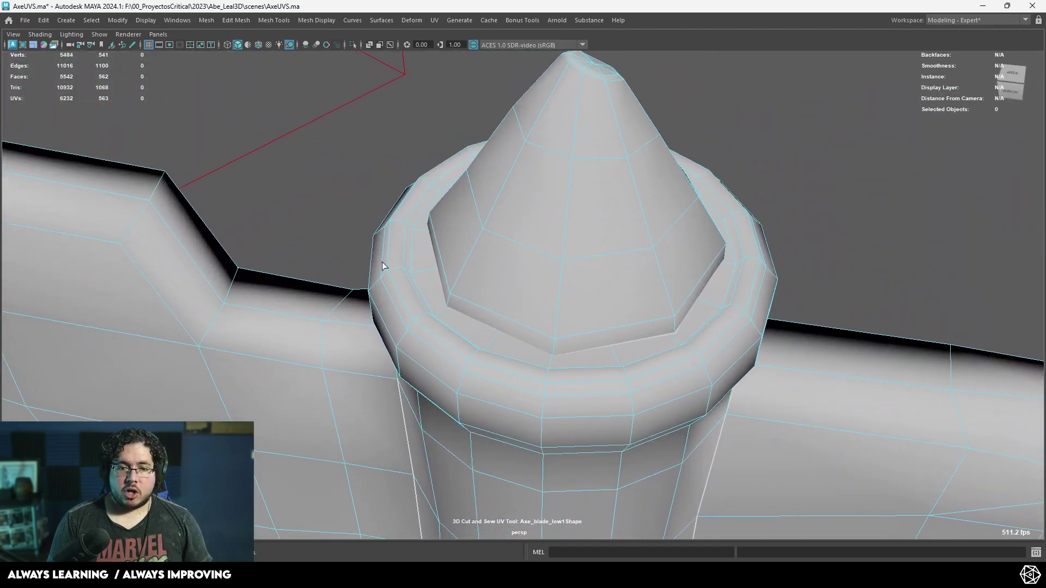
double_click(417, 244)
left_click_drag(583, 326, 609, 197, "alt")
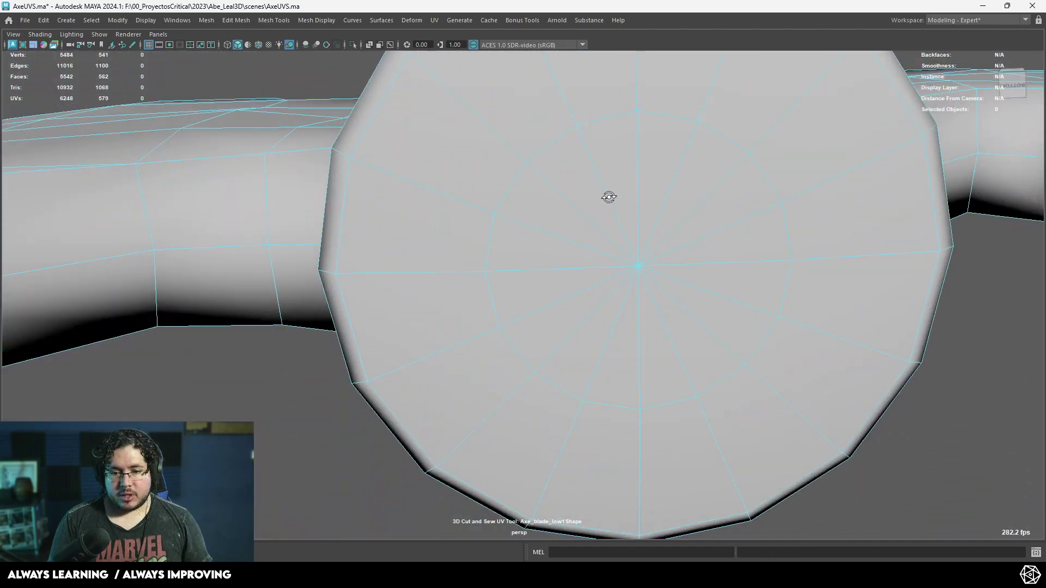
right_click_drag(610, 198, 479, 194, "alt")
double_click(424, 152)
Step: Extend the seam at the blade-to-cylinder junction vertically through the lower and upper collars
right_click_drag(589, 225, 428, 199, "alt")
left_click_drag(428, 199, 515, 139, "alt")
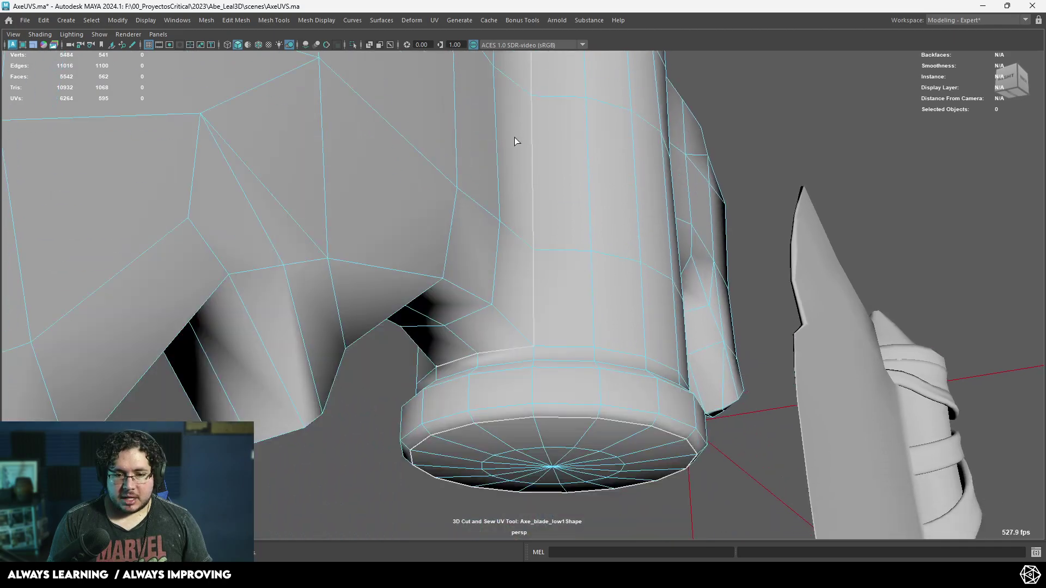
left_click(534, 354)
left_click_drag(533, 358, 518, 288, "alt")
left_click(535, 253)
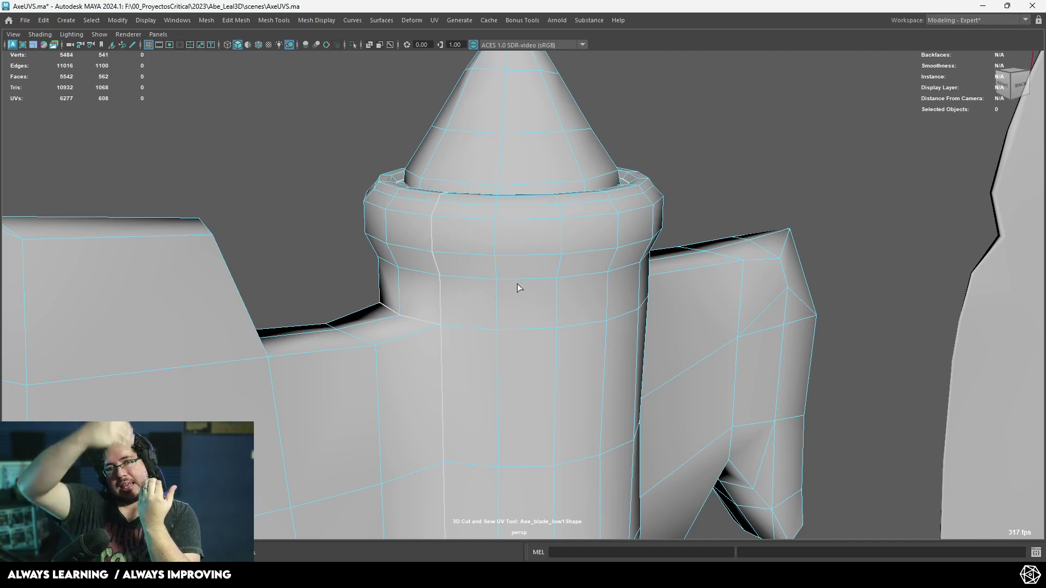
Step: Cut a UV seam along the centre edge loop of the blade's upper spine
scroll(517, 283, "down", 5)
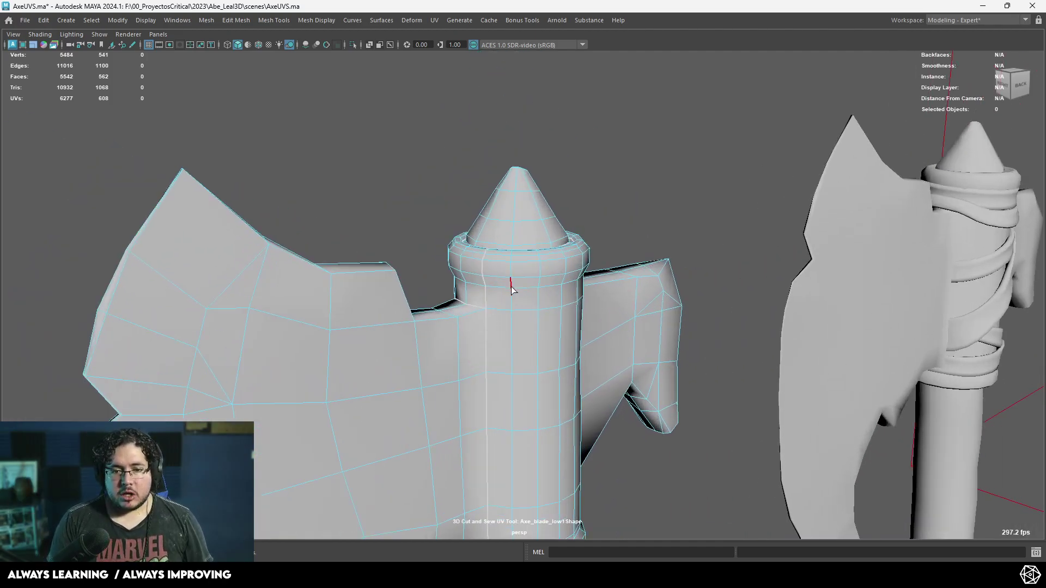
left_click_drag(539, 330, 420, 299, "alt")
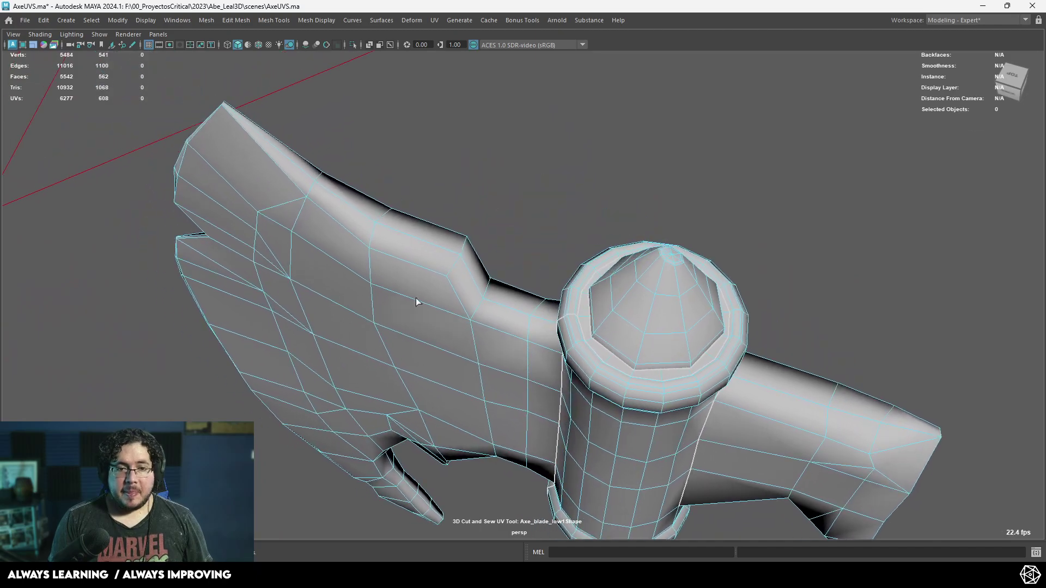
double_click(403, 234)
left_click_drag(402, 231, 525, 263, "alt")
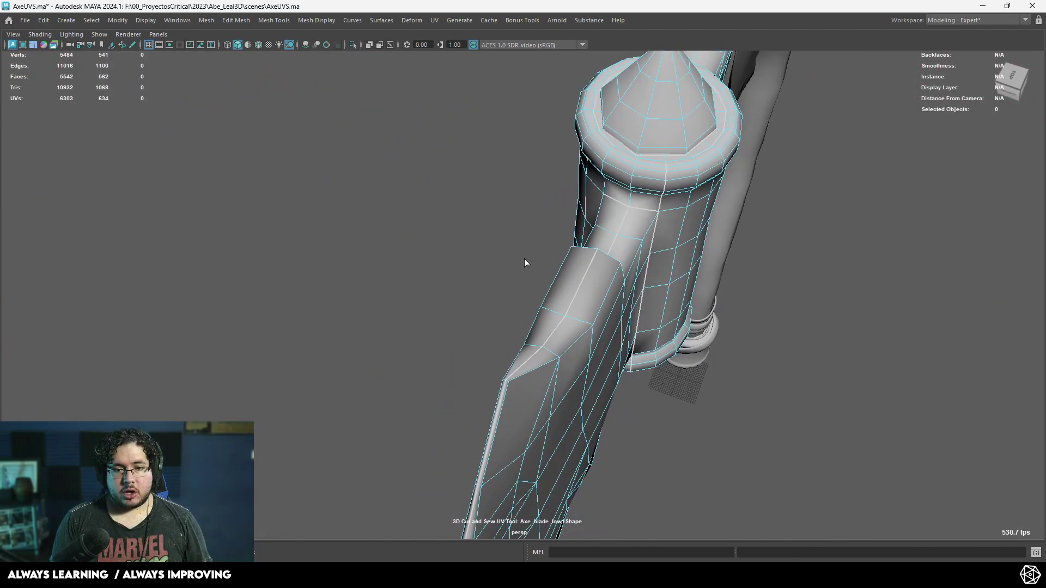
mouse_move(613, 223)
left_mouse_down("alt")
mouse_move(589, 285)
mouse_move(591, 252)
mouse_move(567, 338)
mouse_move(646, 317)
mouse_move(598, 231)
left_mouse_up("alt")
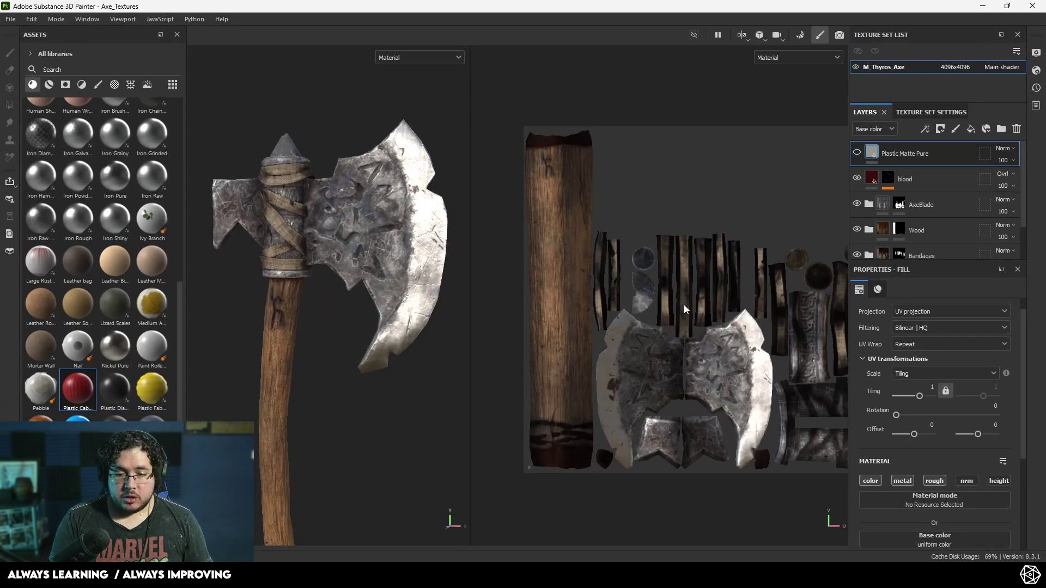
Step: Switch to Substance 3D Painter and examine the textured axe's blade edge and faces beside its UV layout
left_click_drag(381, 245, 292, 259, "alt")
scroll(365, 229, "up", 5)
middle_click_drag(366, 229, 357, 349, "alt")
left_click_drag(357, 349, 349, 275, "alt")
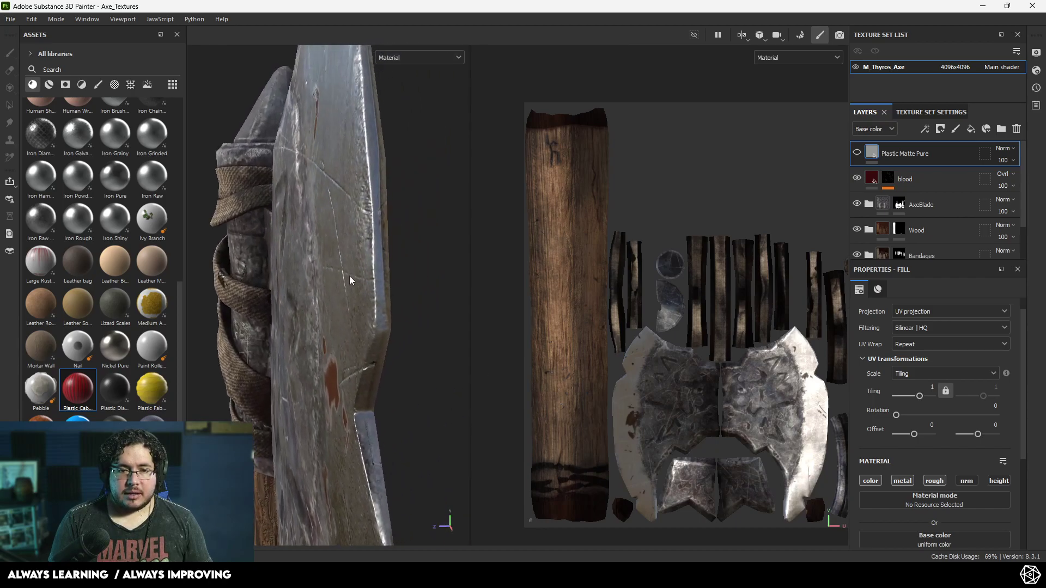
right_click_drag(381, 164, 49, 120, "alt")
left_click_drag(191, 185, 327, 218, "alt")
right_click_drag(354, 235, 537, 316, "alt")
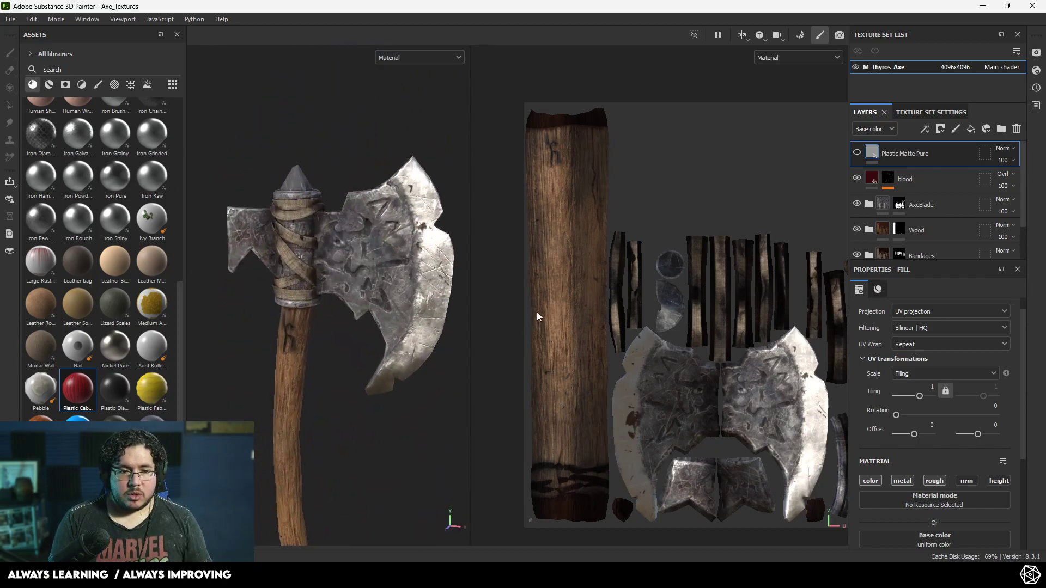
mouse_move(397, 233)
left_mouse_down("alt")
mouse_move(442, 242)
mouse_move(268, 261)
mouse_move(218, 229)
left_mouse_up("alt")
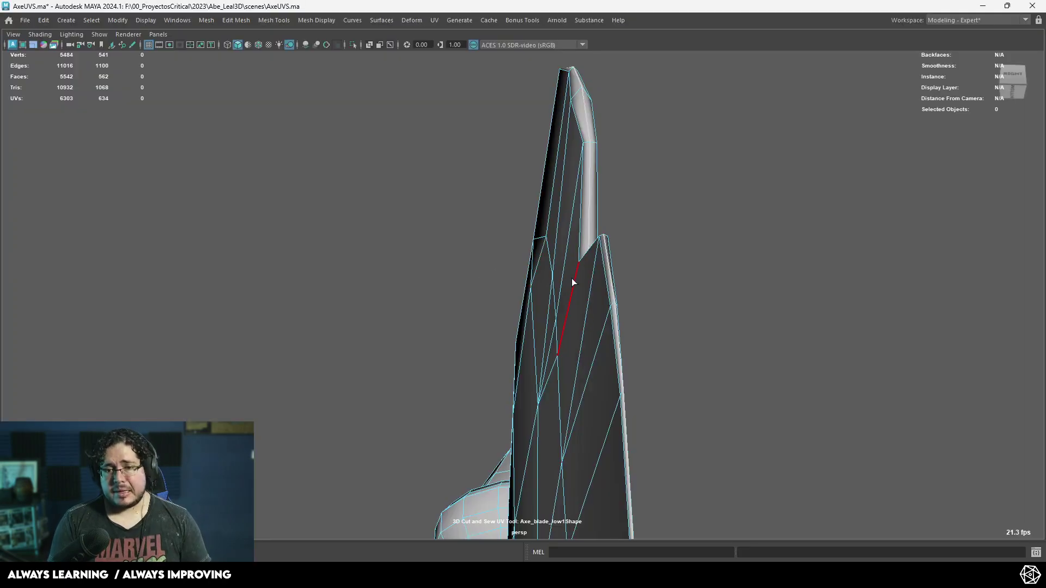
Step: Back in Maya, cut UV seams along the centre of the rear spike's top edge, end face and underside
left_click_drag(571, 279, 697, 322, "alt")
right_click_drag(697, 321, 436, 337, "alt")
middle_click_drag(436, 338, 545, 291, "alt")
right_click_drag(544, 291, 621, 303, "alt")
left_click_drag(294, 250, 436, 299, "alt")
middle_click_drag(436, 300, 554, 269, "alt")
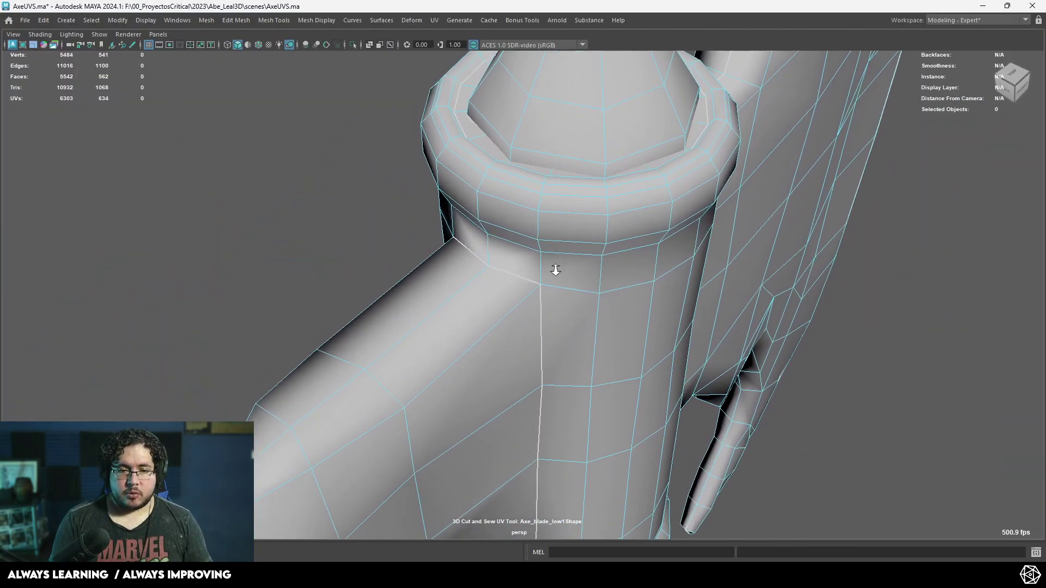
double_click(450, 299)
right_click_drag(490, 320, 479, 324, "alt")
left_click_drag(480, 324, 440, 262, "alt")
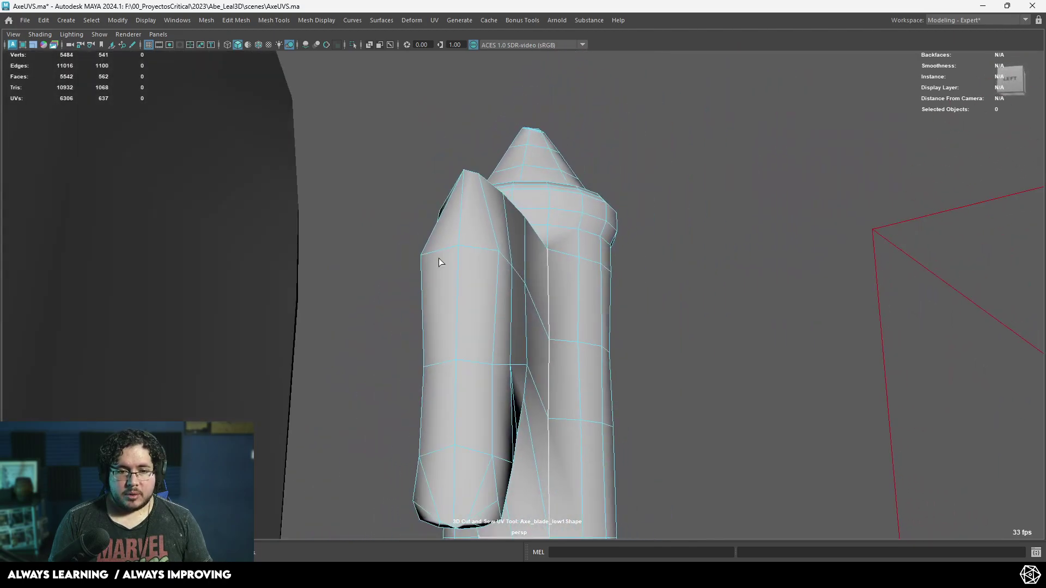
double_click(463, 215)
left_click_drag(463, 215, 436, 299, "alt")
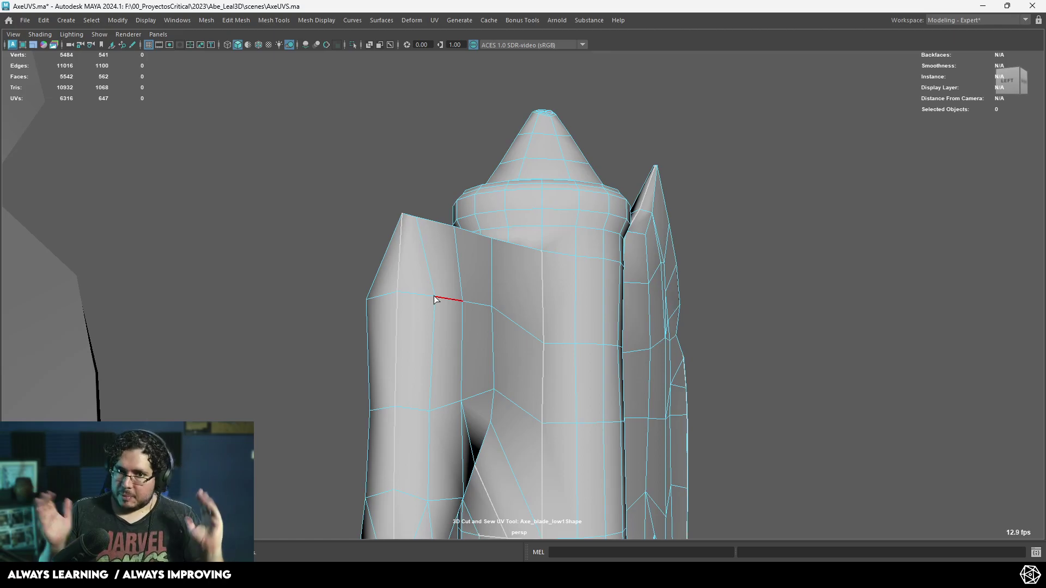
Step: Try cutting a UV seam loop around the small flat tip of the cone, and undo the cut
left_click_drag(436, 299, 598, 366, "alt")
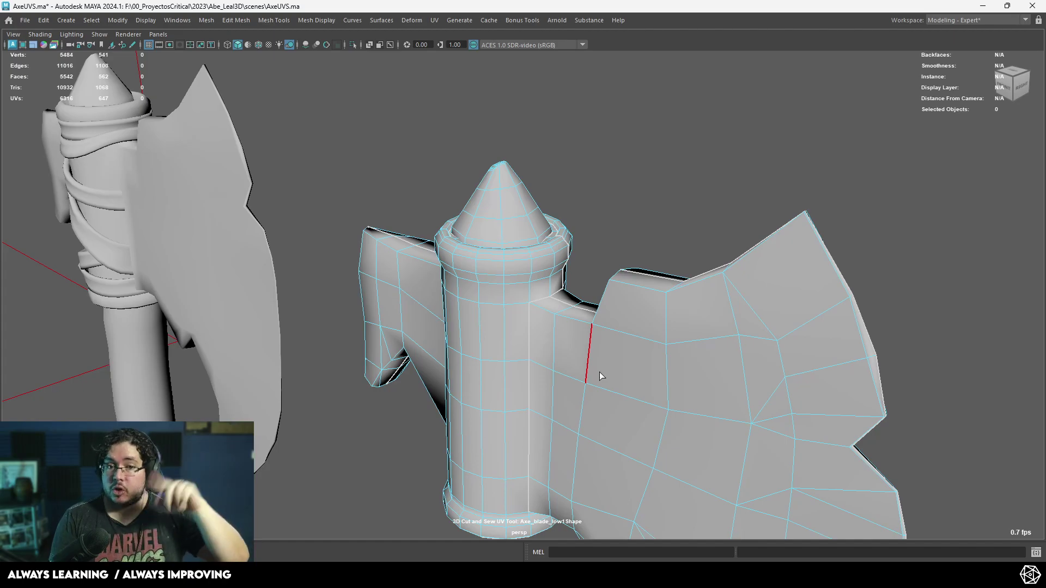
scroll(528, 229, "up", 3)
left_click_drag(531, 227, 654, 335, "alt")
middle_click_drag(653, 335, 584, 358, "alt")
right_click_drag(583, 357, 645, 295, "alt")
right_click_drag(550, 395, 633, 300, "alt")
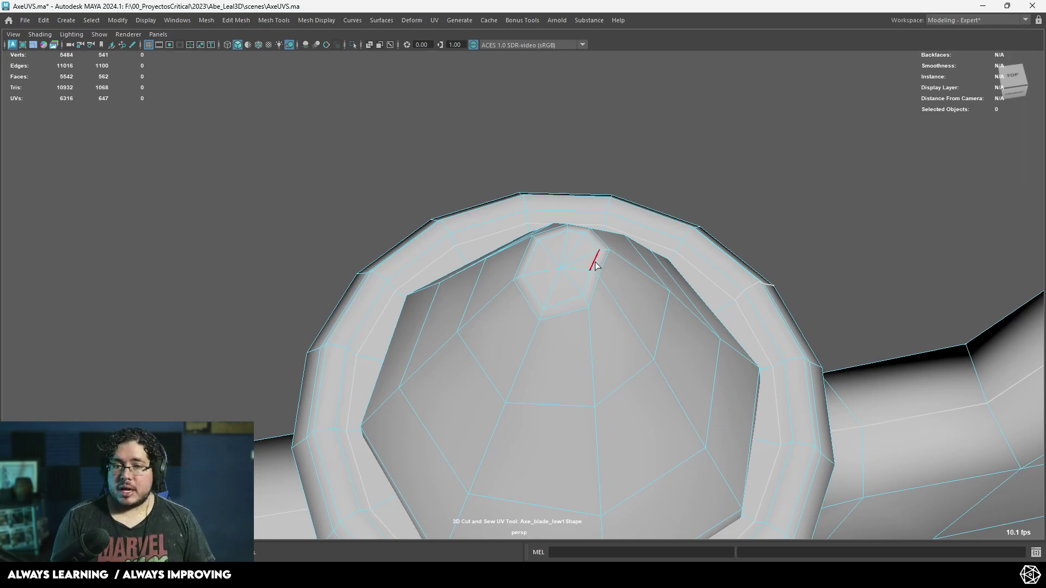
left_click_drag(598, 281, 618, 203, "alt")
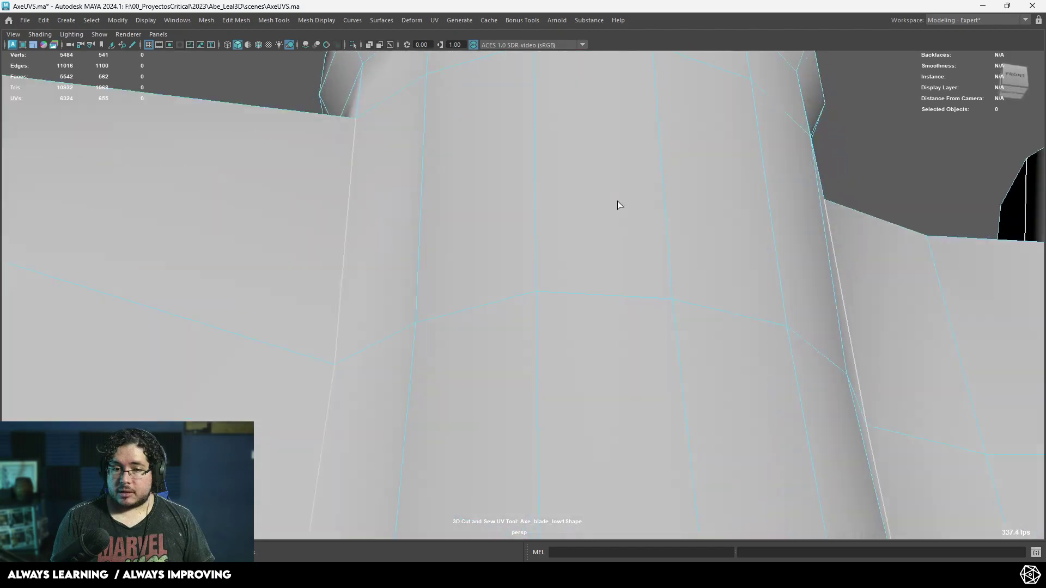
middle_click_drag(618, 203, 530, 383, "alt")
left_click_drag(530, 383, 670, 248, "alt")
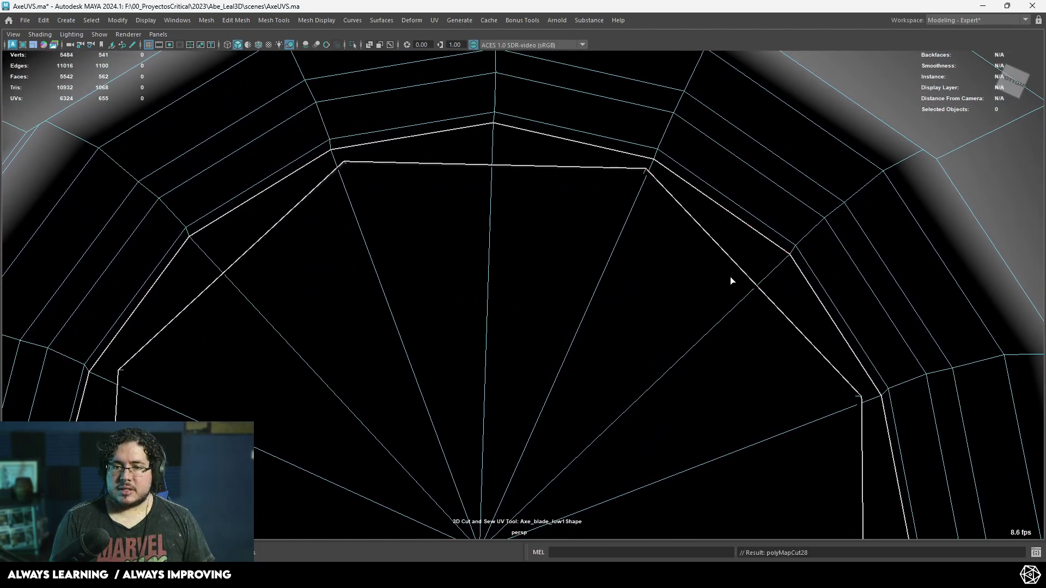
mouse_move(731, 280)
left_mouse_down("alt")
mouse_move(551, 316)
mouse_move(561, 344)
mouse_move(474, 249)
mouse_move(423, 271)
left_mouse_up("alt")
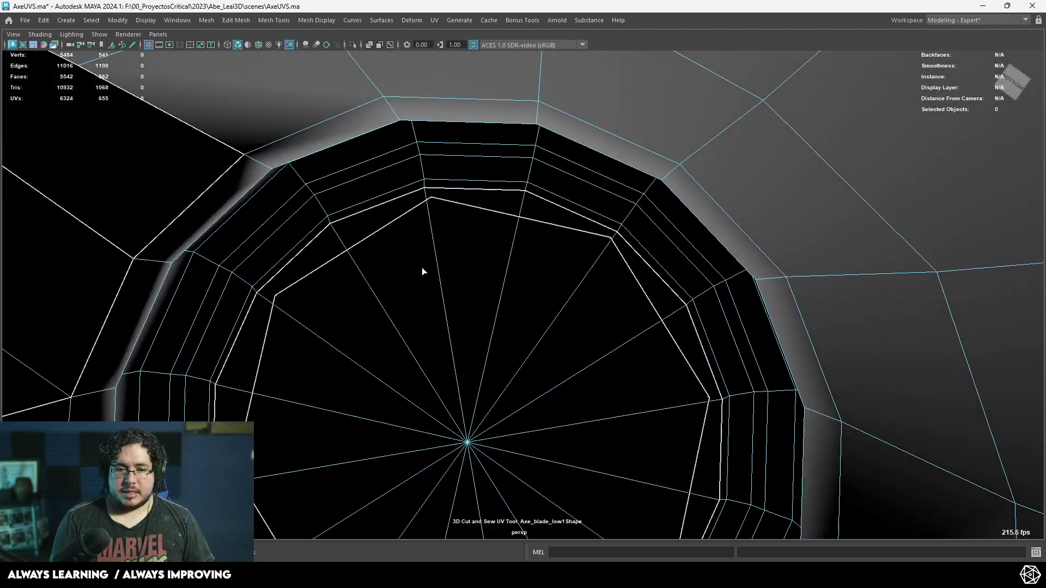
mouse_move(440, 325)
left_mouse_down("alt")
mouse_move(501, 436)
mouse_move(378, 430)
mouse_move(293, 336)
mouse_move(434, 325)
mouse_move(430, 170)
left_mouse_up("alt")
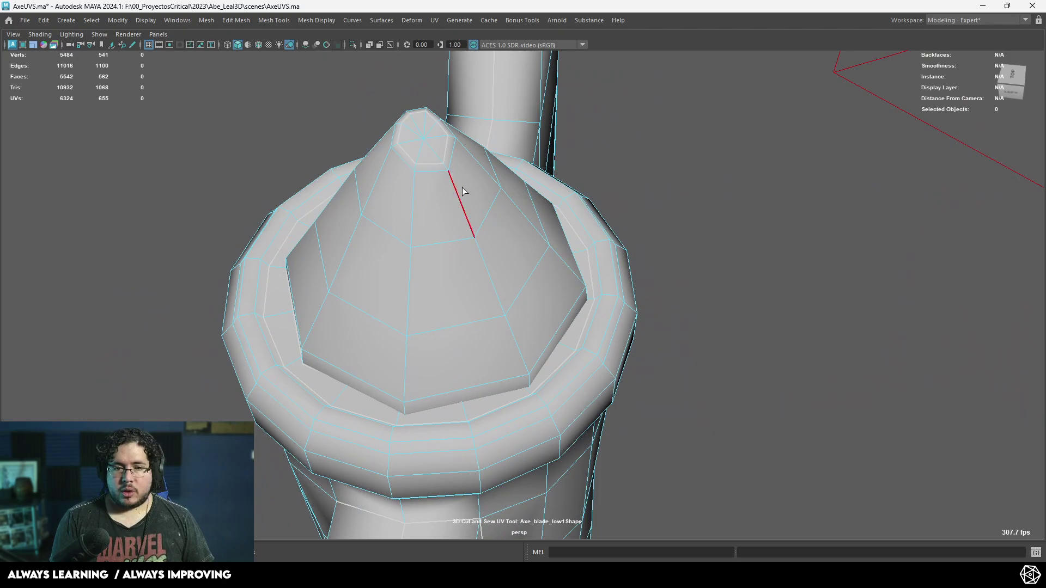
key("ctrl+z")
key("ctrl+z")
Step: Cut a single UV seam down the side of the cone from its tip to its base
left_click_drag(447, 159, 420, 164, "alt")
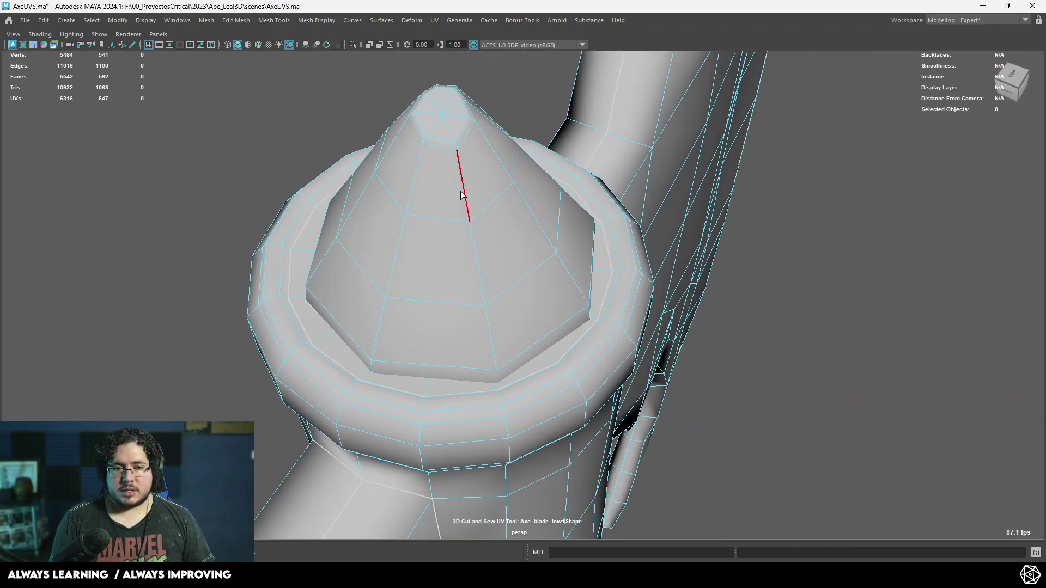
double_click(462, 194)
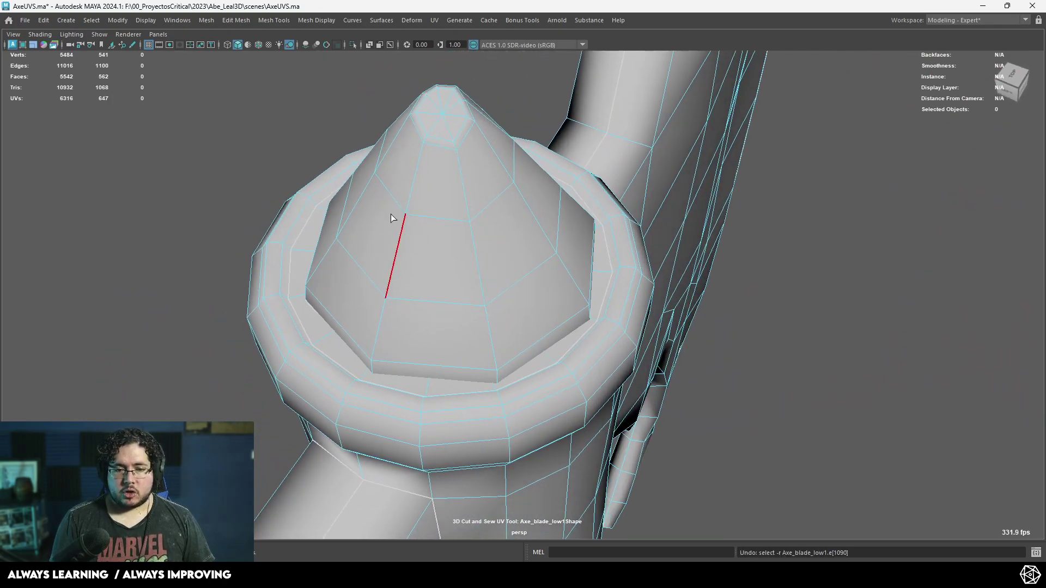
left_click_drag(402, 234, 245, 82, "alt")
right_click_drag(245, 82, 185, 183, "alt")
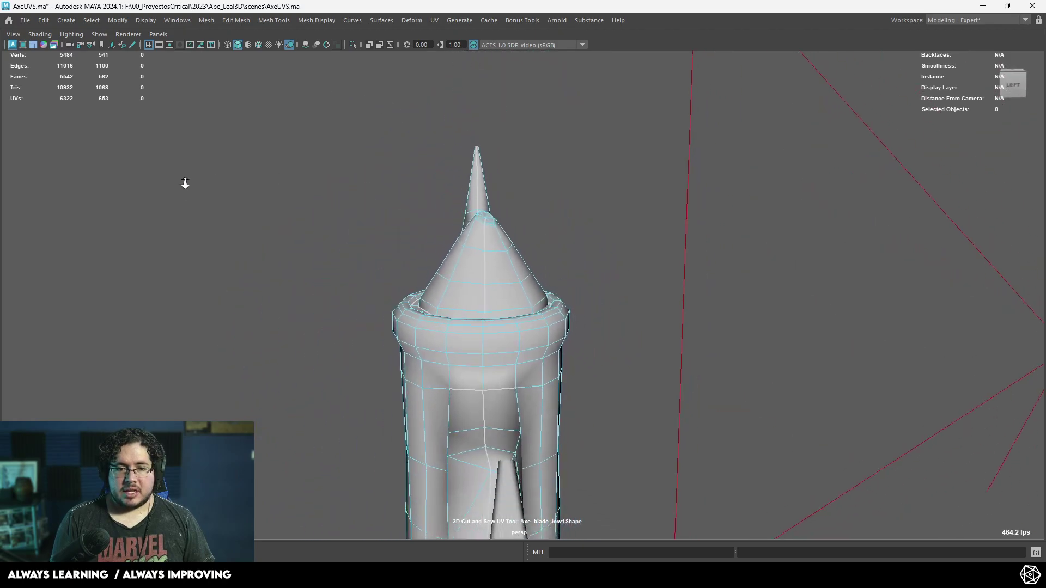
Step: Return the blade to object mode, select it and open the UV Editor
left_click_drag(184, 184, 399, 334, "alt")
middle_click_drag(583, 485, 546, 340, "alt")
left_click_drag(547, 340, 492, 250, "alt")
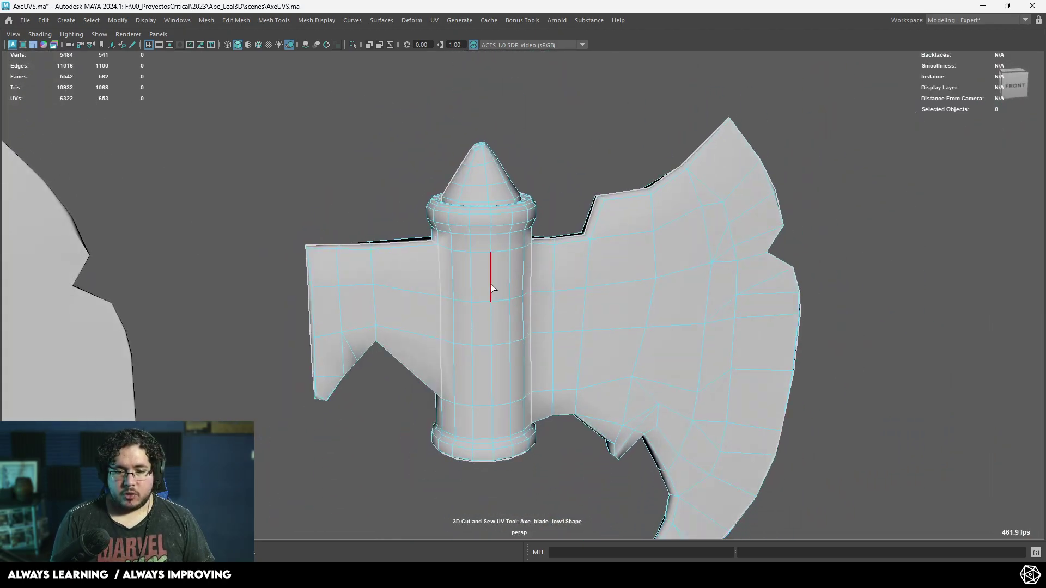
right_click_drag(492, 250, 542, 234)
left_click(570, 277)
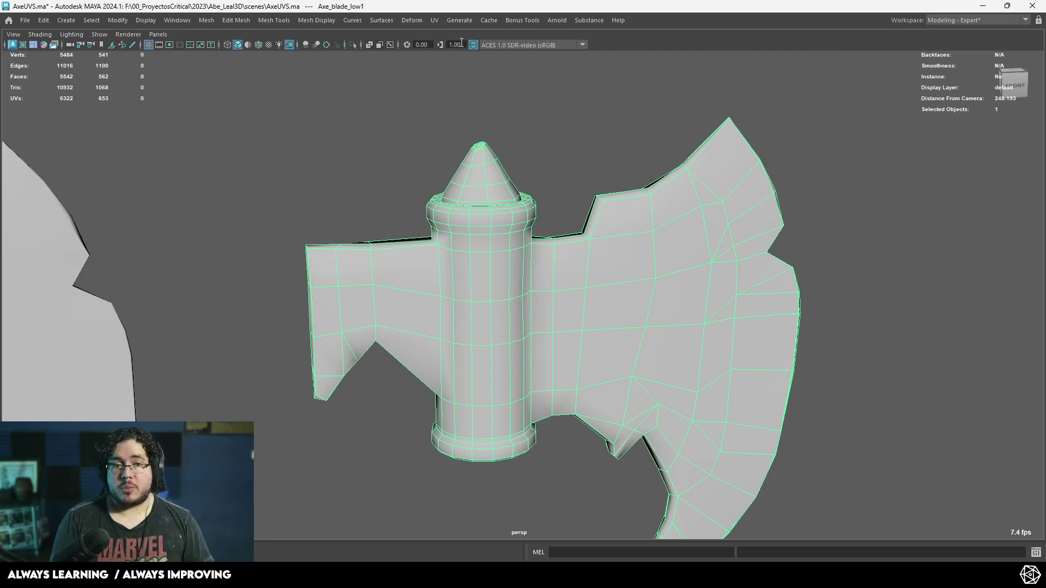
left_click(434, 20)
left_click(457, 39)
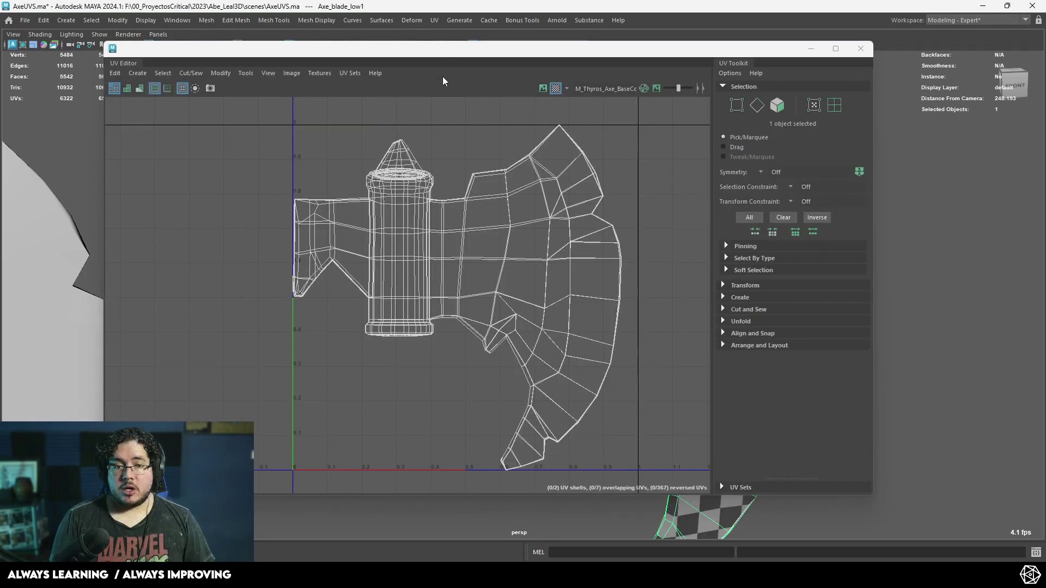
Step: Select all of the blade's UV shells and unfold them
right_click_drag(439, 207, 362, 180)
left_click_drag(311, 129, 594, 410)
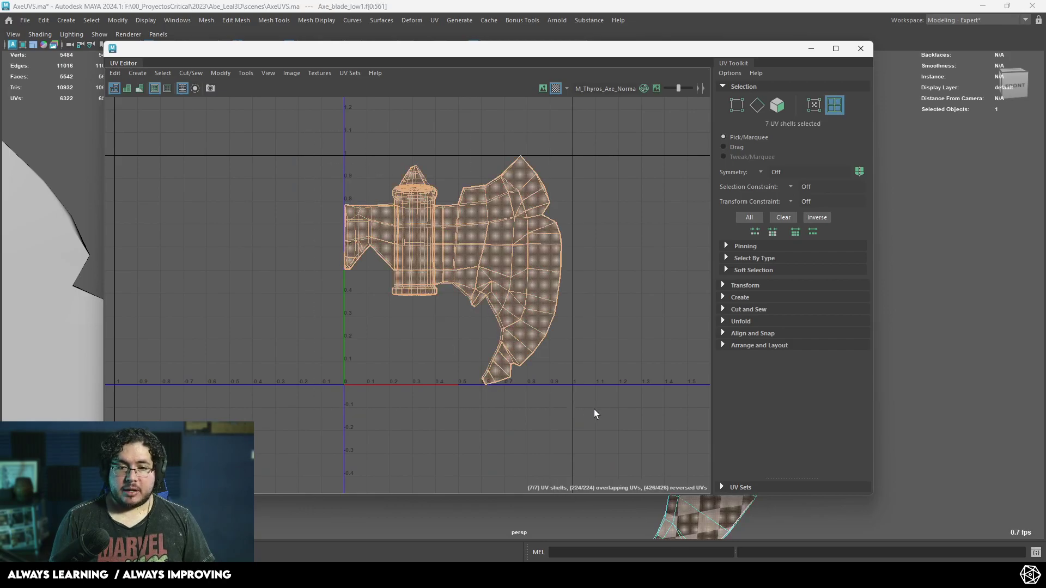
left_click(221, 75)
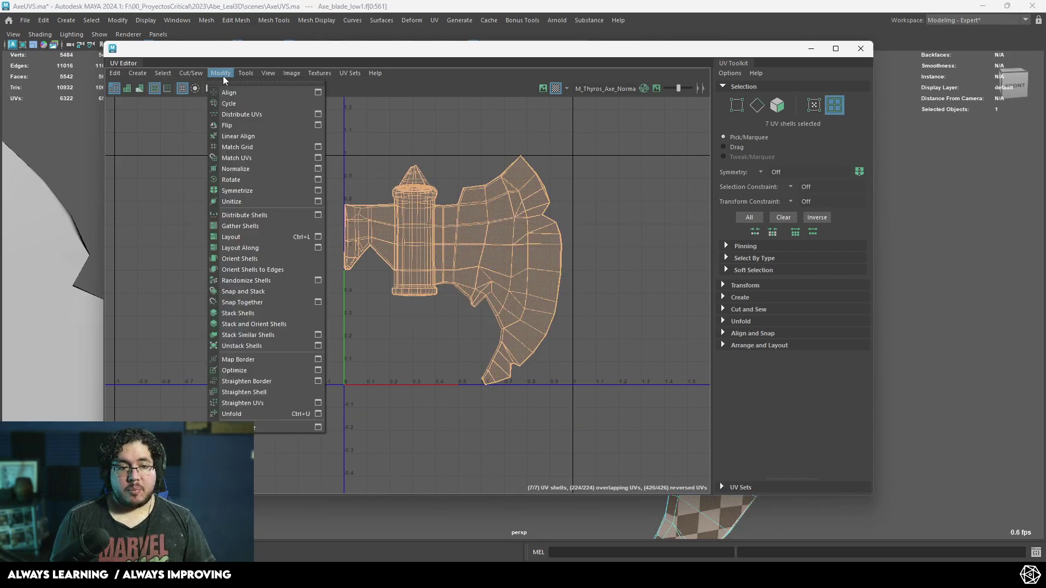
left_click(260, 418)
Step: Move the large blade UV shell away from the smaller overlapping shells
left_click(527, 292)
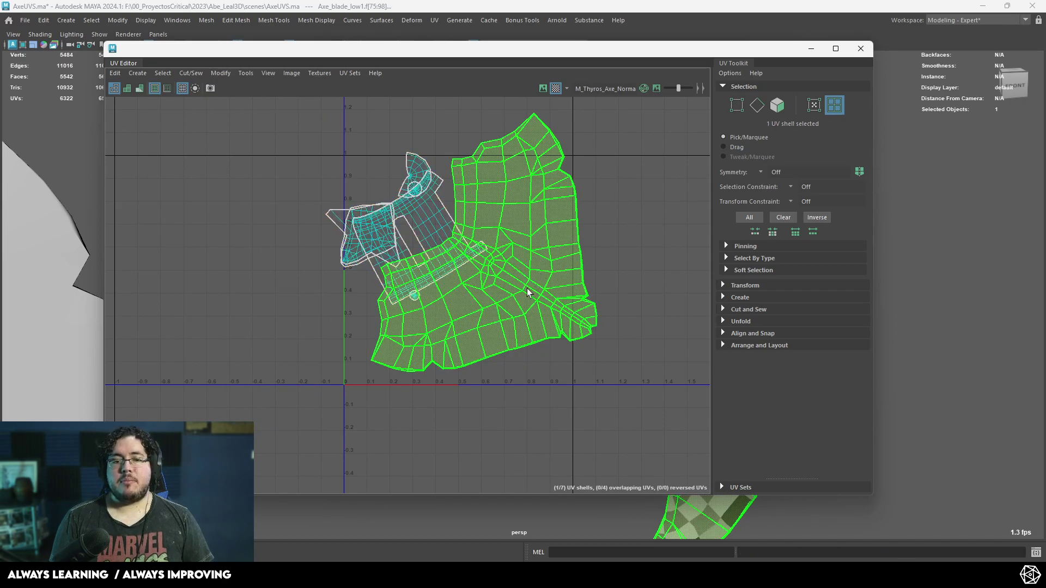
key("w")
left_click_drag(481, 240, 563, 267)
Step: Rotate the central cylinder's UV shell upright and move it clear of the other shells, outside the 0–1 UV space
left_click(432, 238)
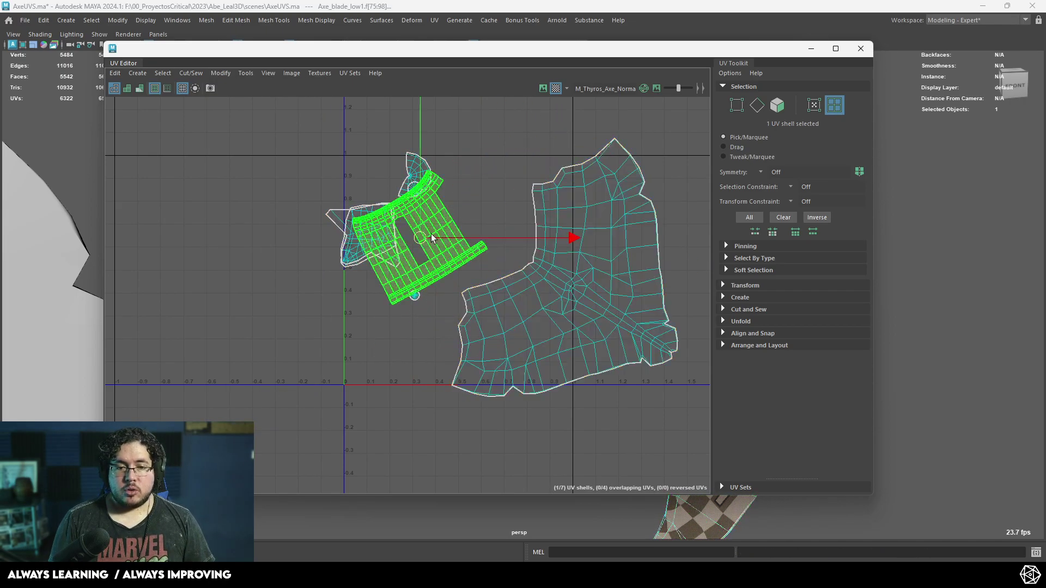
key("e")
left_click_drag(538, 148, 551, 219)
key("w")
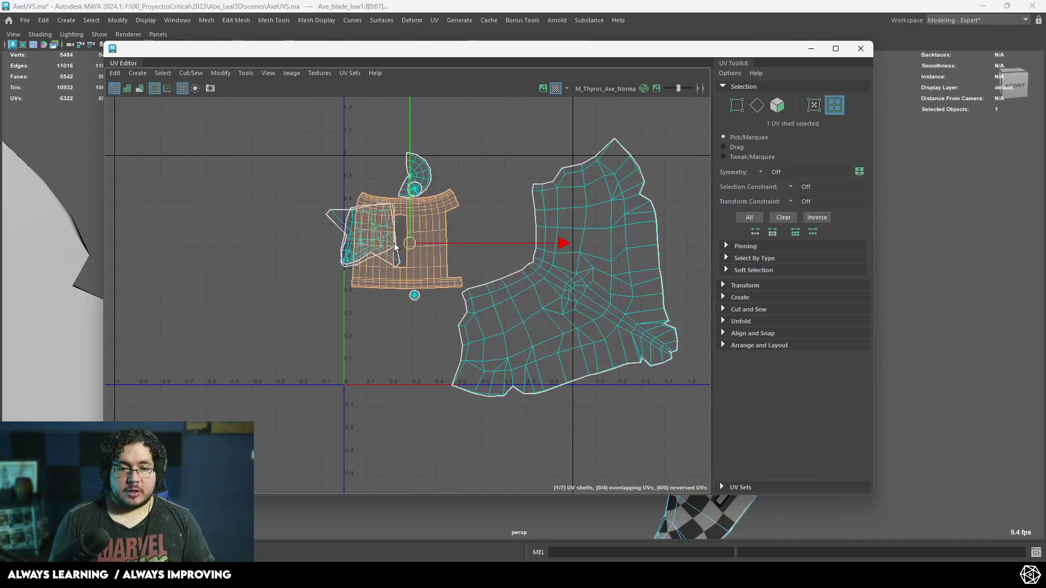
left_click_drag(395, 243, 251, 286)
Step: Move one of the two overlapping rear-spike UV shells down so it sits separately below the other
left_click(376, 245)
left_click_drag(377, 246, 386, 339)
left_click(362, 235)
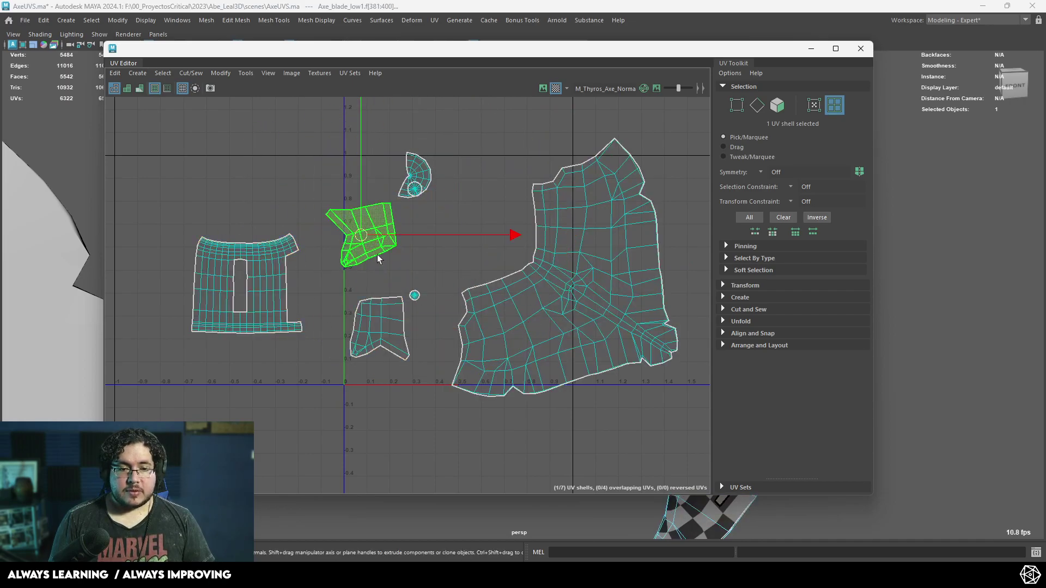
key("e")
Step: Separate the half-round tip shell from the small circular cap shells and place the caps above and below the cylinder shell
left_click(479, 182)
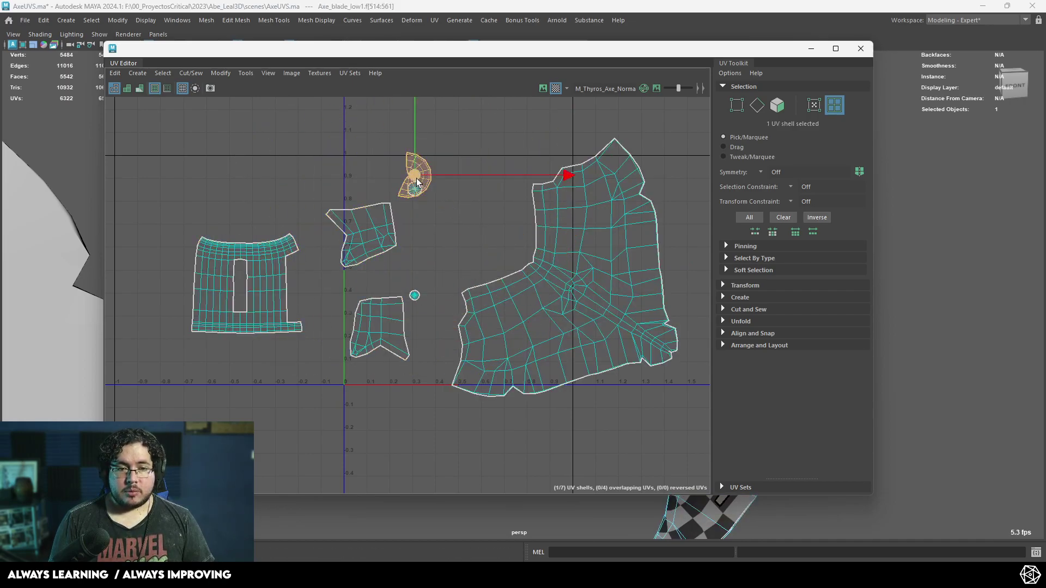
left_click_drag(416, 179, 261, 208)
left_click(415, 191)
left_click(414, 296)
left_click_drag(415, 296, 255, 358)
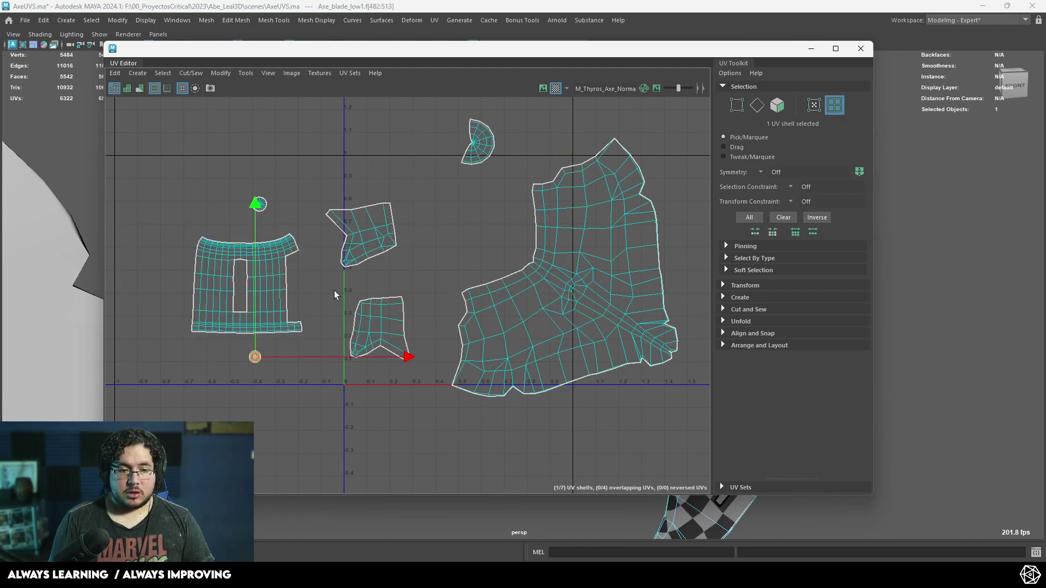
Step: Minimize the UV Editor and return the blade to object mode in the 3D view
left_click(535, 295)
scroll(570, 289, "up", 3)
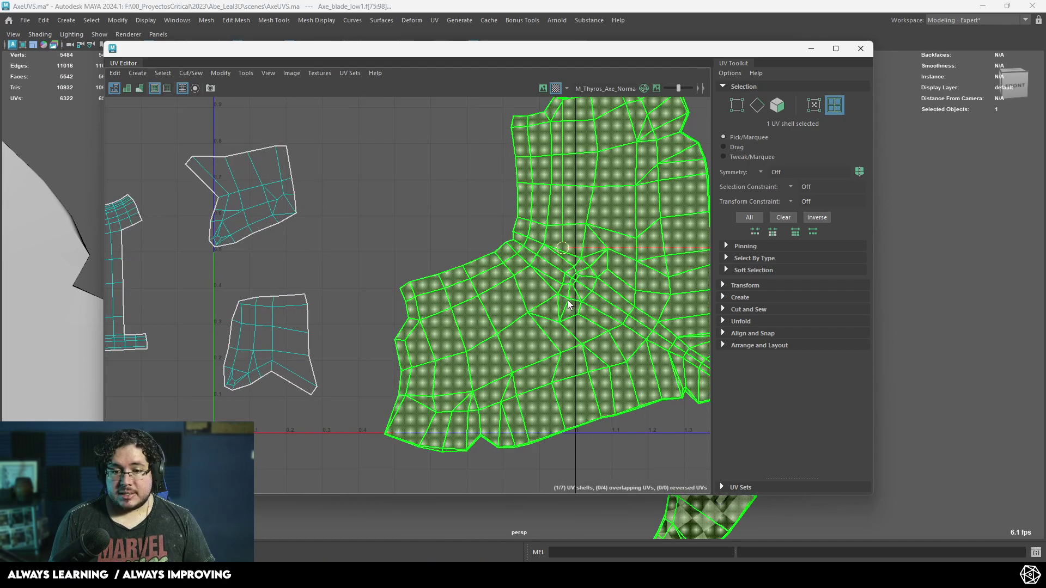
scroll(463, 212, "down", 1)
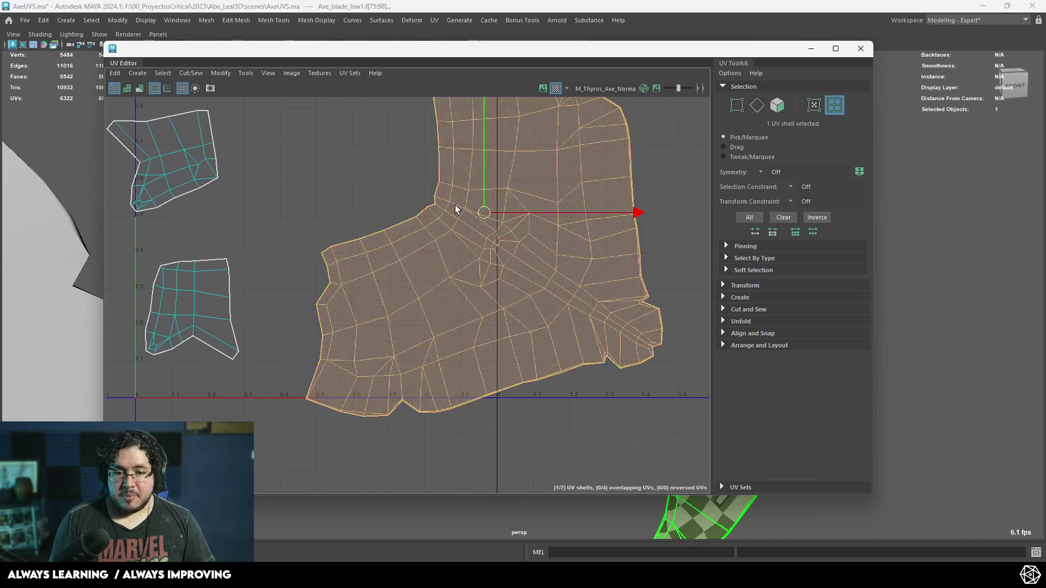
left_click(811, 49)
left_click_drag(705, 205, 721, 173, "alt")
key("F8")
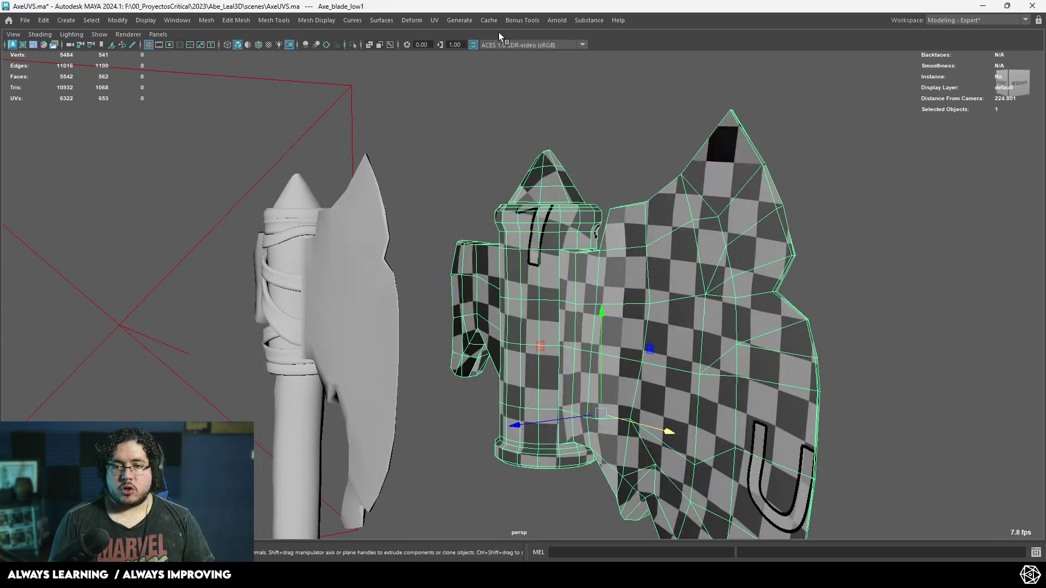
Step: Cut a UV seam along the underside edge of the large blade with the 3D Cut and Sew UV Tool
left_click(435, 20)
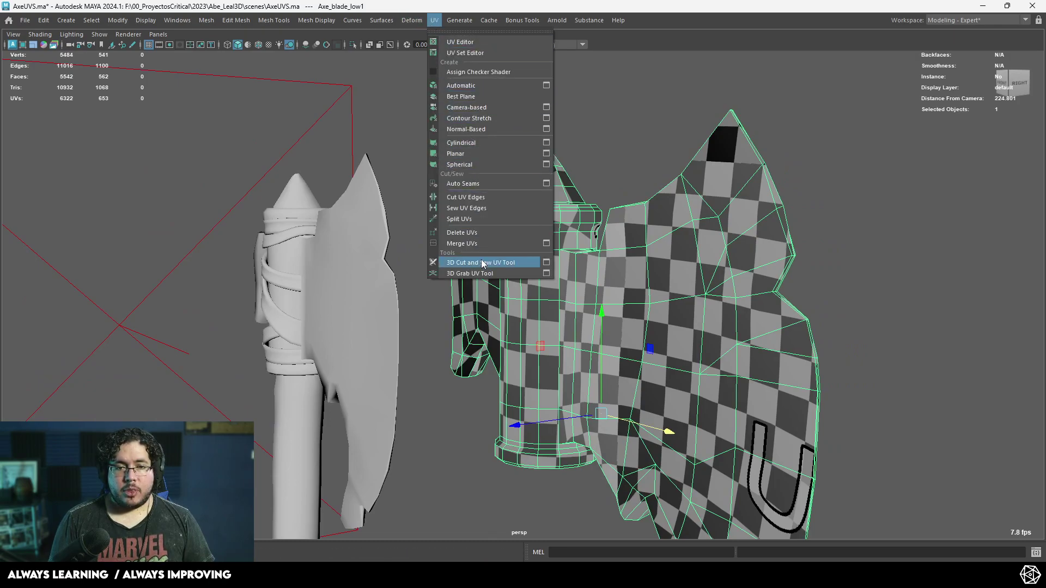
left_click(481, 263)
scroll(572, 265, "up", 3)
left_click_drag(572, 264, 626, 180, "alt")
scroll(626, 180, "up", 2)
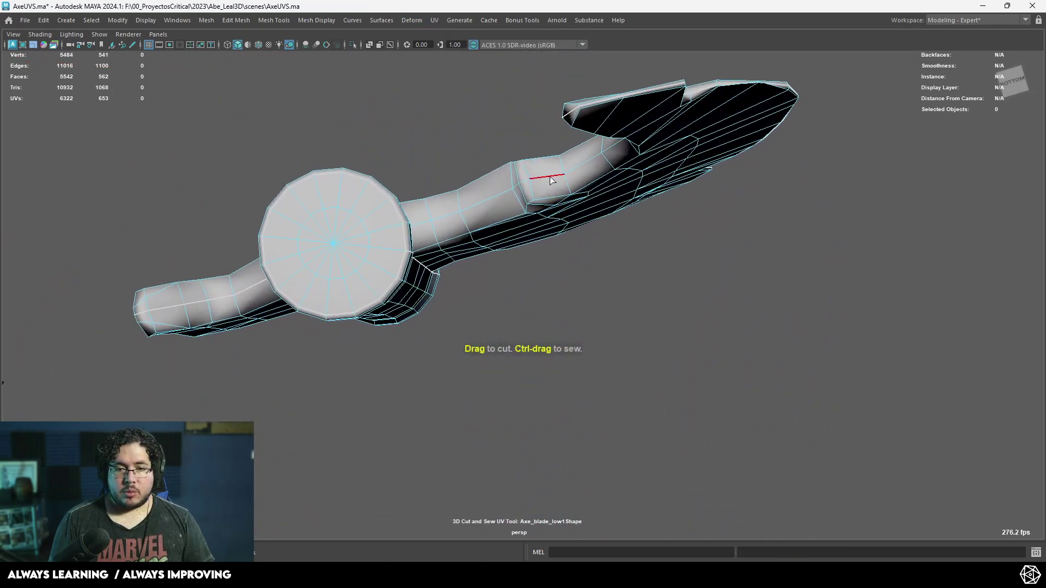
double_click(548, 181)
left_click_drag(548, 181, 332, 353, "alt")
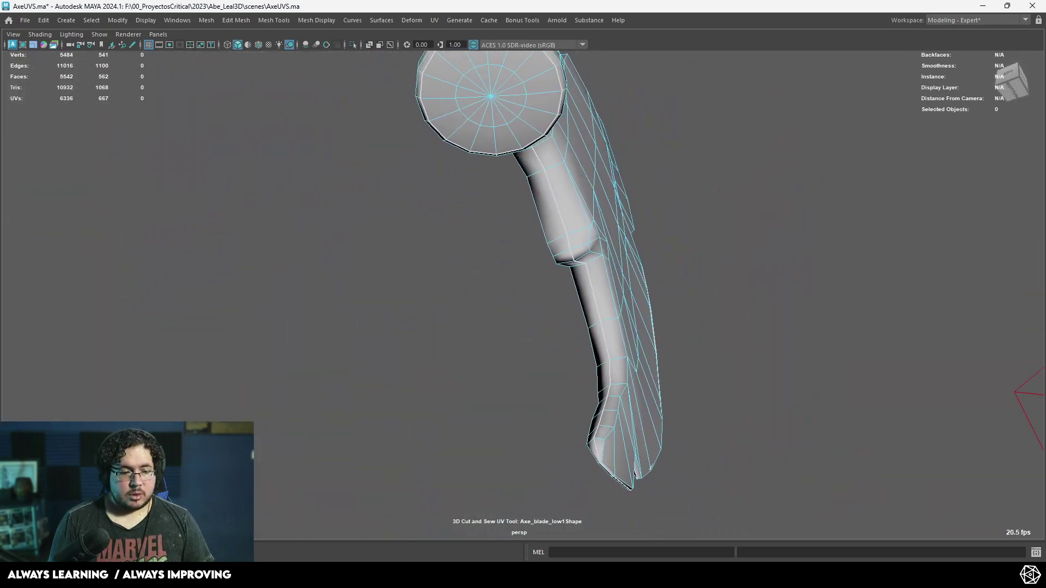
Step: Bring back the UV Editor, select all of the blade's UV shells and unfold them again
left_click(33, 554)
middle_click_drag(488, 155, 486, 288, "alt")
scroll(473, 241, "down", 2)
scroll(444, 224, "down", 2)
right_click_drag(455, 221, 491, 184)
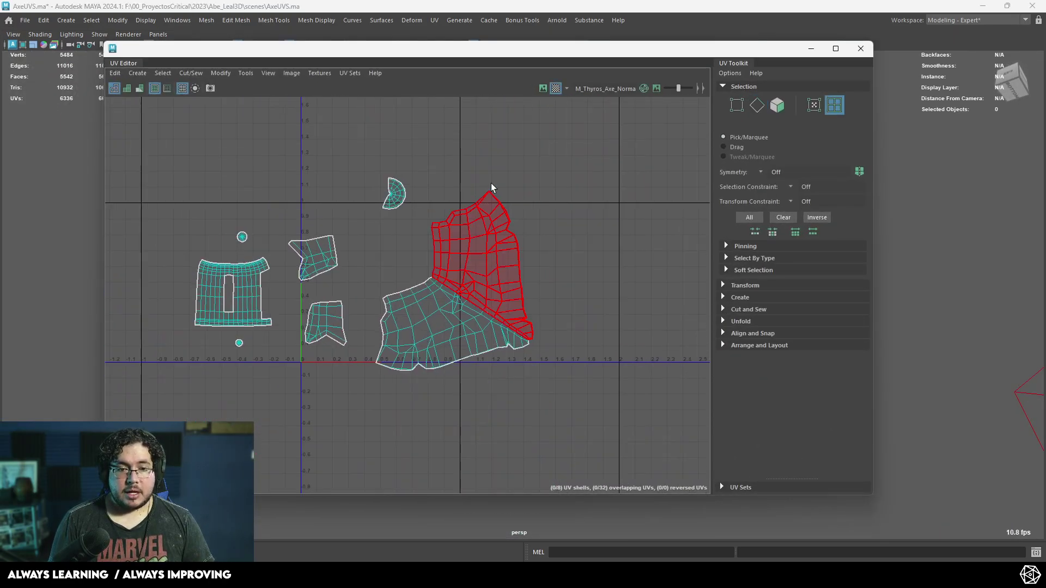
left_click_drag(536, 153, 224, 416)
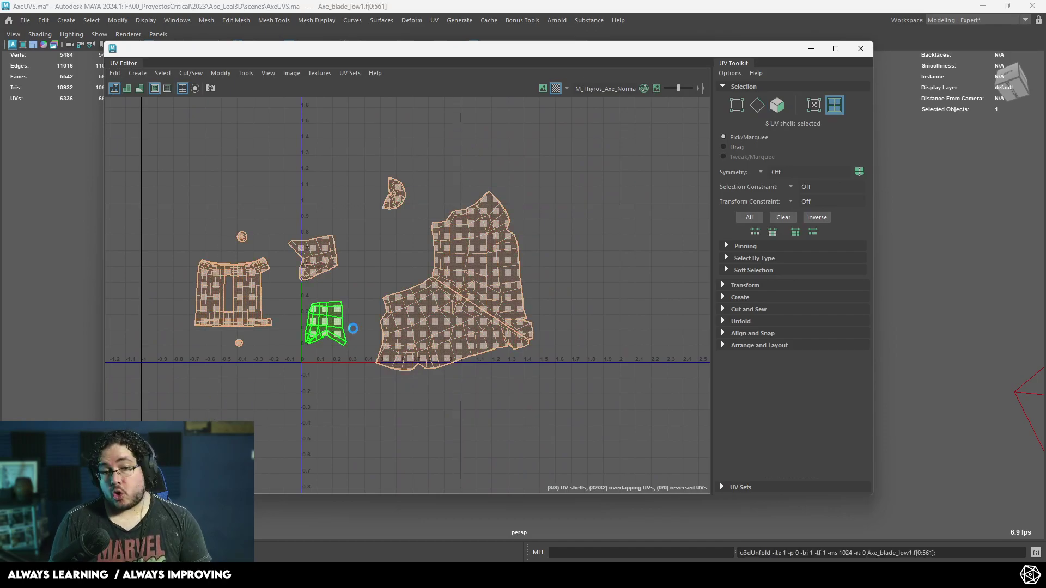
Step: Rotate the upper large blade shell upright and move it up, clear of the other blade half
left_click(491, 266)
key("w")
key("e")
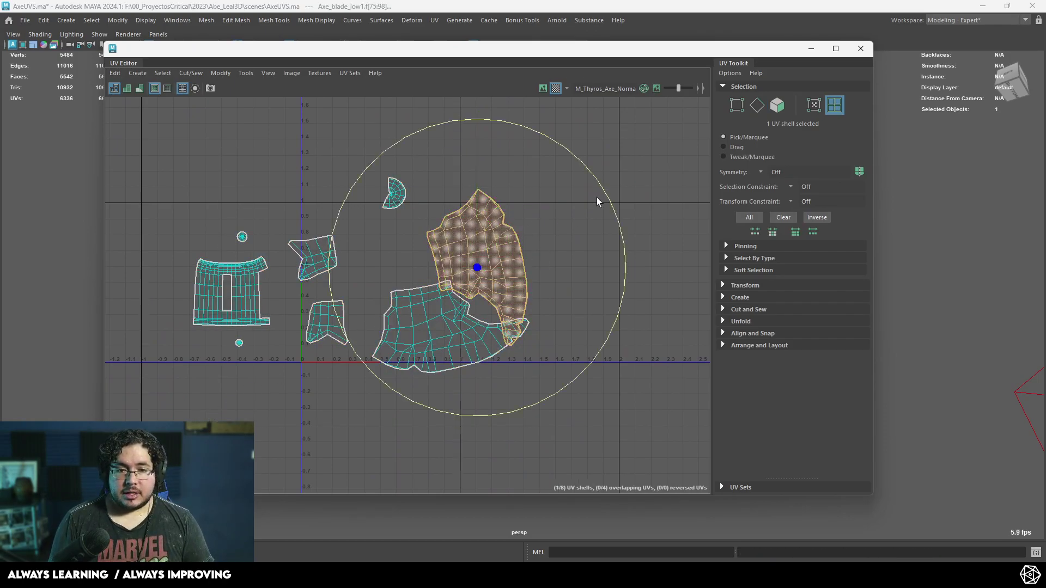
left_click_drag(606, 196, 616, 224)
key("w")
left_click_drag(479, 268, 498, 206)
Step: Rotate the other large blade shell upright and move it beside the rear-spike shells
left_click(461, 306)
key("e")
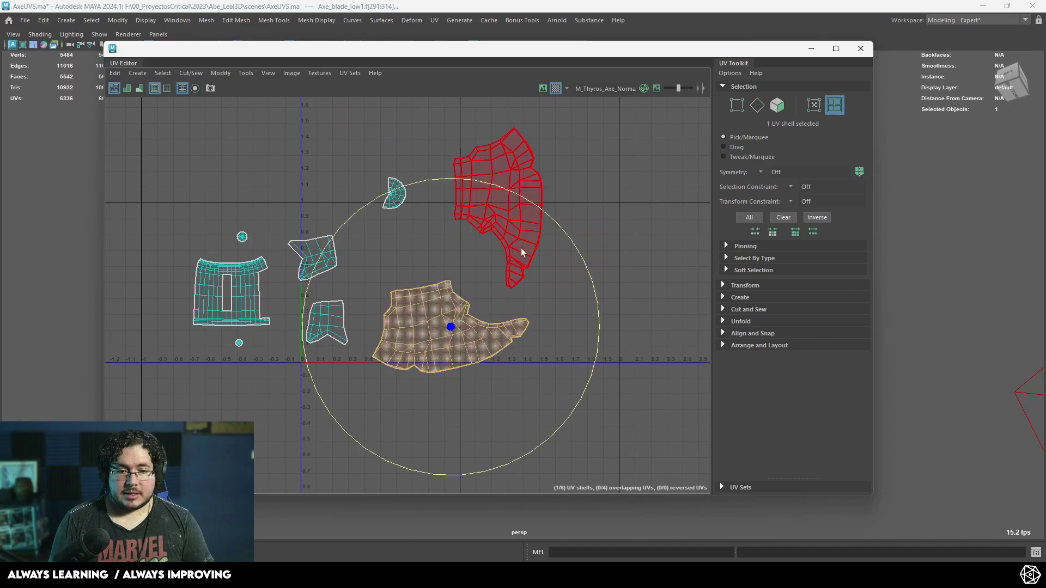
left_click_drag(521, 253, 478, 364)
key("w")
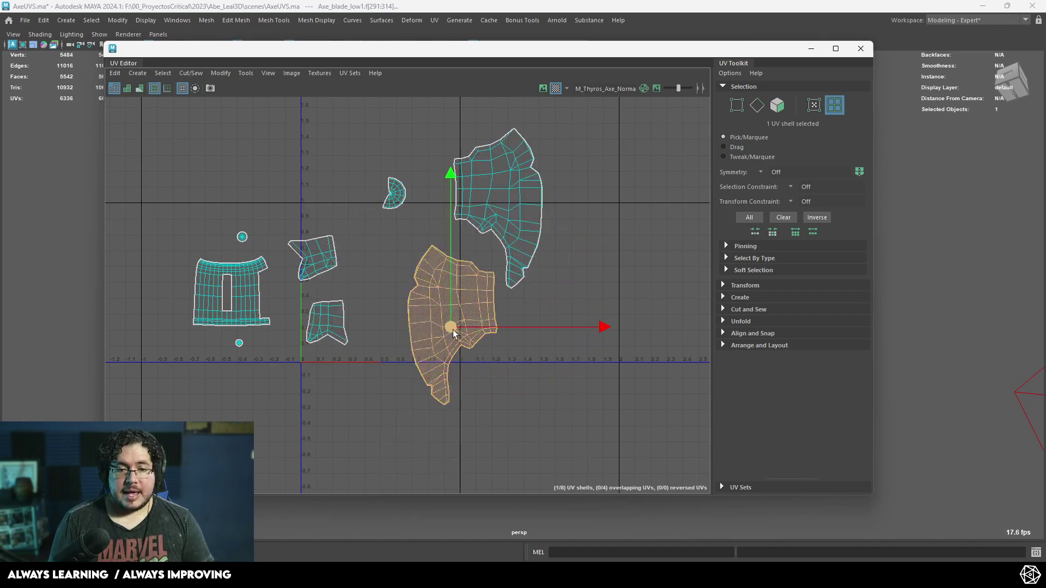
left_click_drag(453, 329, 411, 310)
left_click(361, 201)
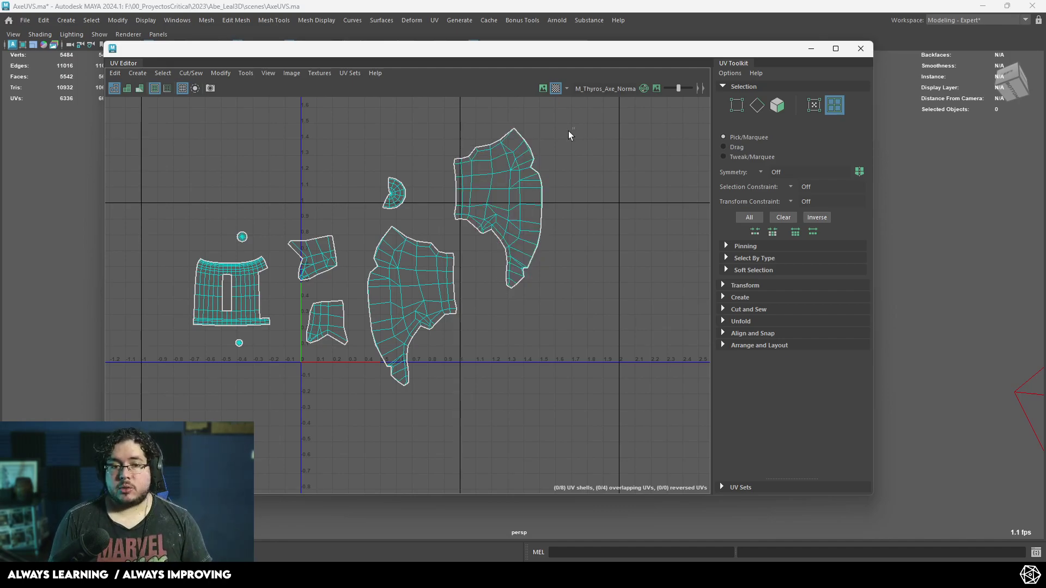
Step: Lay out all UV shells in the 0–1 space with Shell Pre-Rotation set to Vertical
left_click_drag(569, 131, 205, 417)
left_click(221, 73)
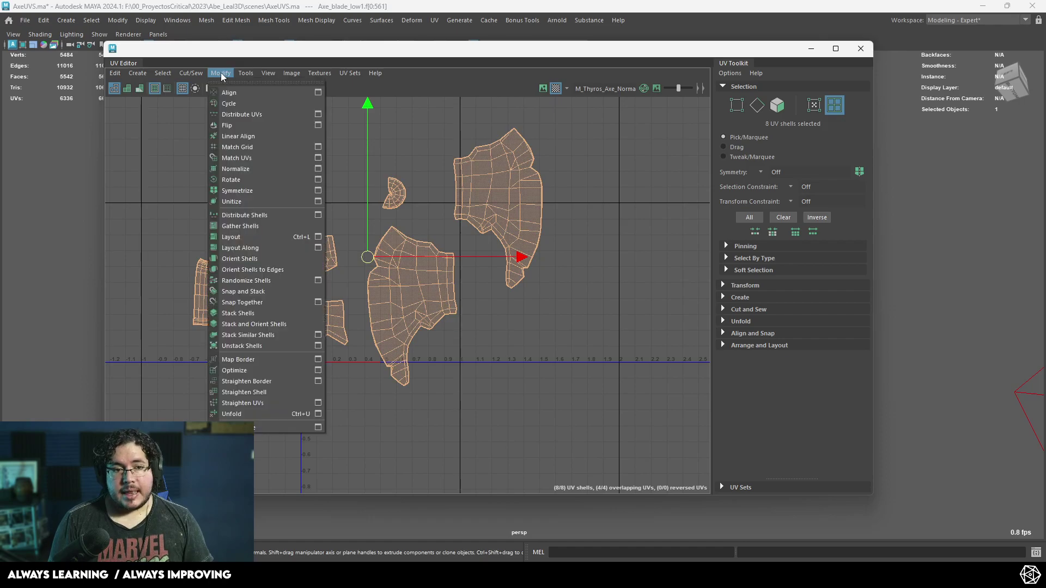
left_click(319, 237)
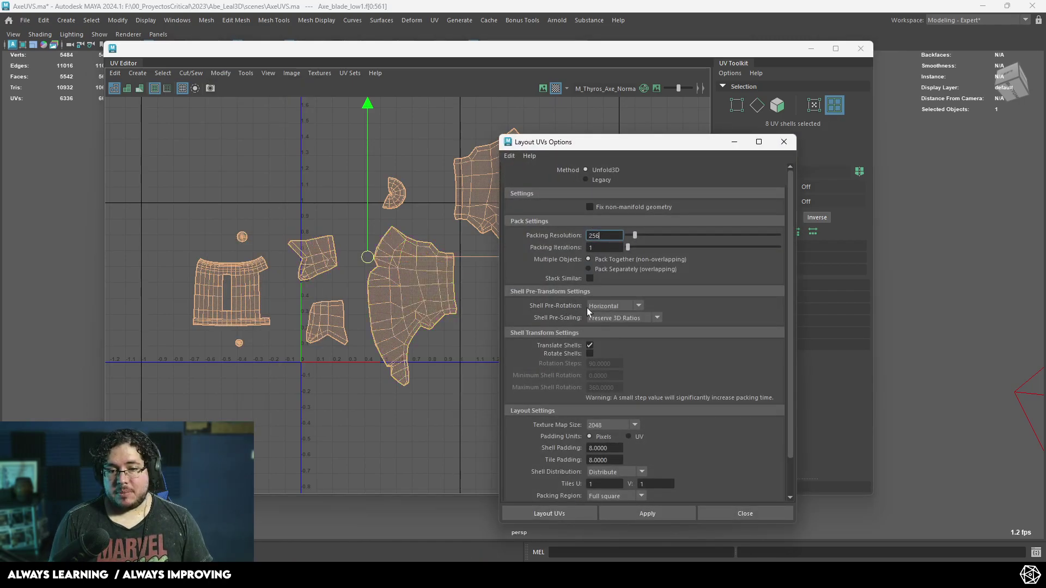
left_click(616, 308)
left_click(610, 341)
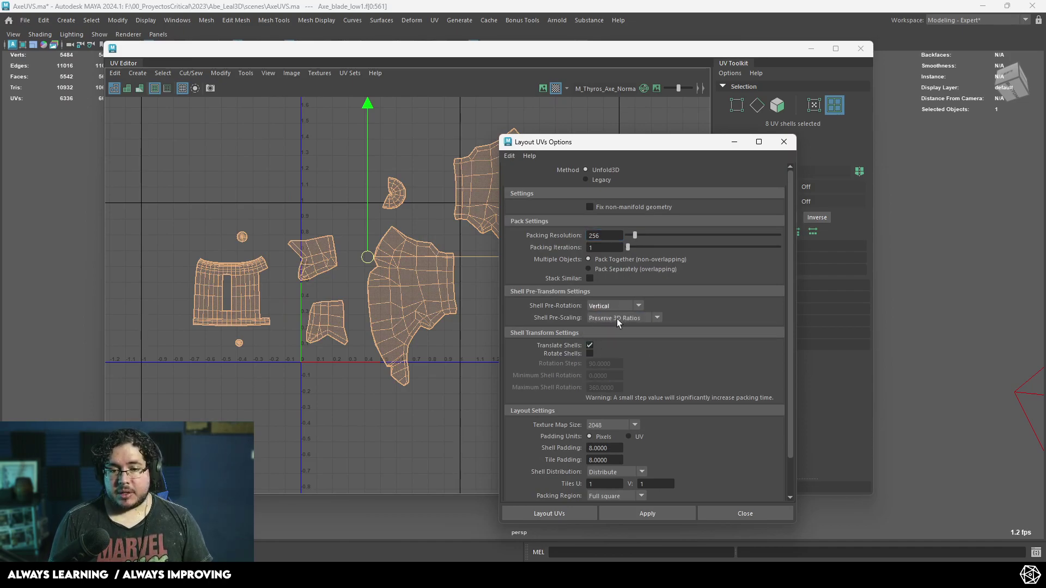
left_click(635, 514)
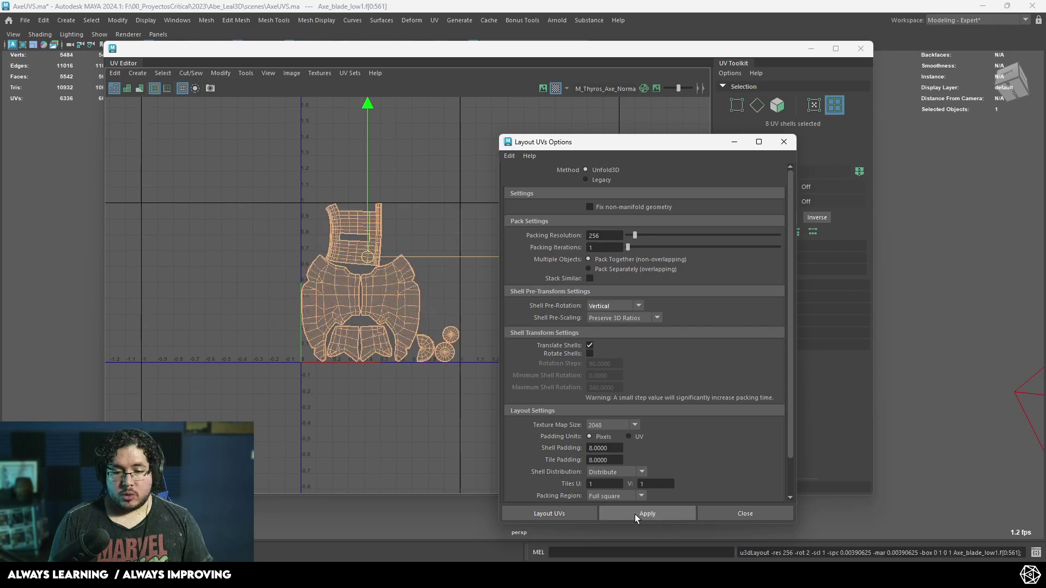
left_click(434, 201)
scroll(512, 265, "up", 4)
middle_click_drag(296, 290, 444, 311, "alt")
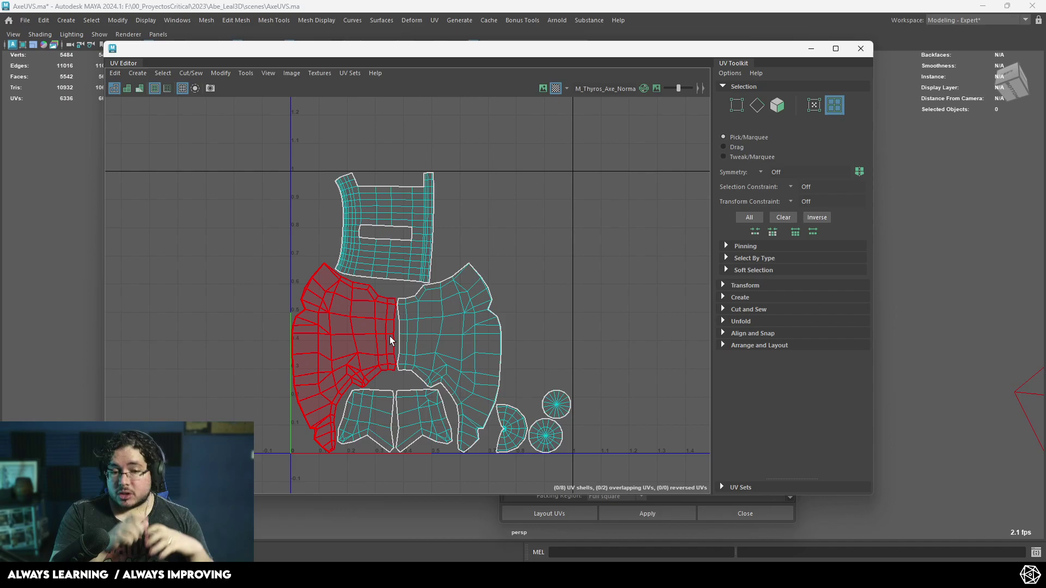
Step: Switch to Substance 3D Painter and examine the textured axe alongside its final UV layout
key("alt+Tab")
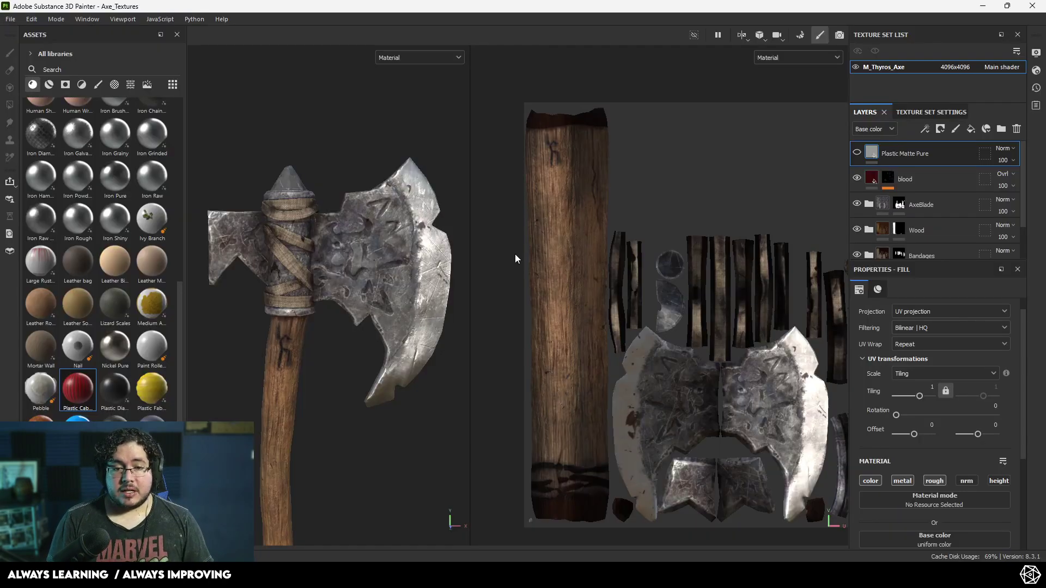
scroll(600, 330, "down", 1)
scroll(600, 330, "up", 1)
scroll(394, 311, "down", 2)
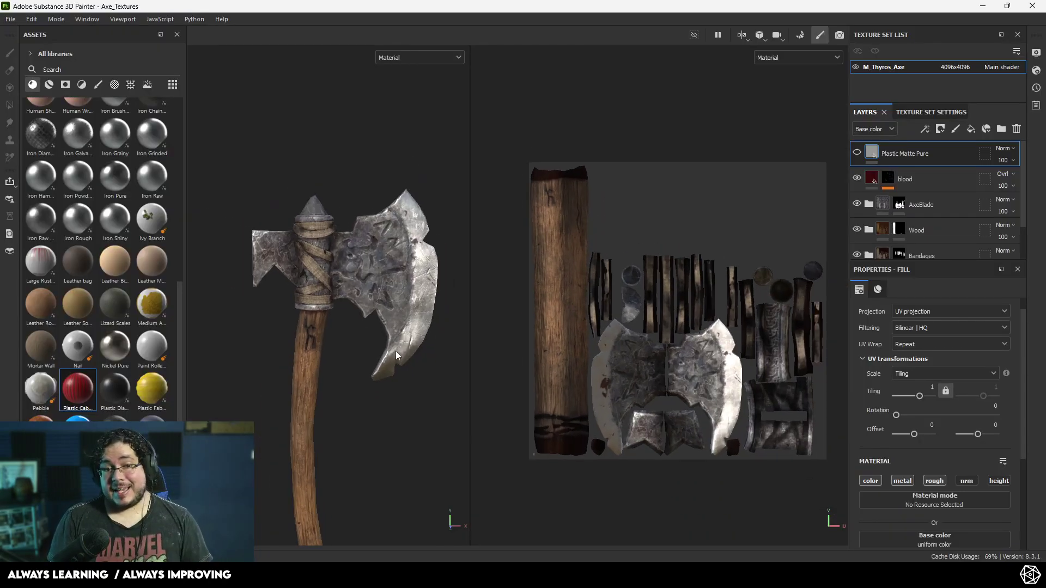
middle_click_drag(386, 353, 388, 320, "alt")
scroll(376, 264, "up", 2)
left_click_drag(388, 321, 357, 327, "alt")
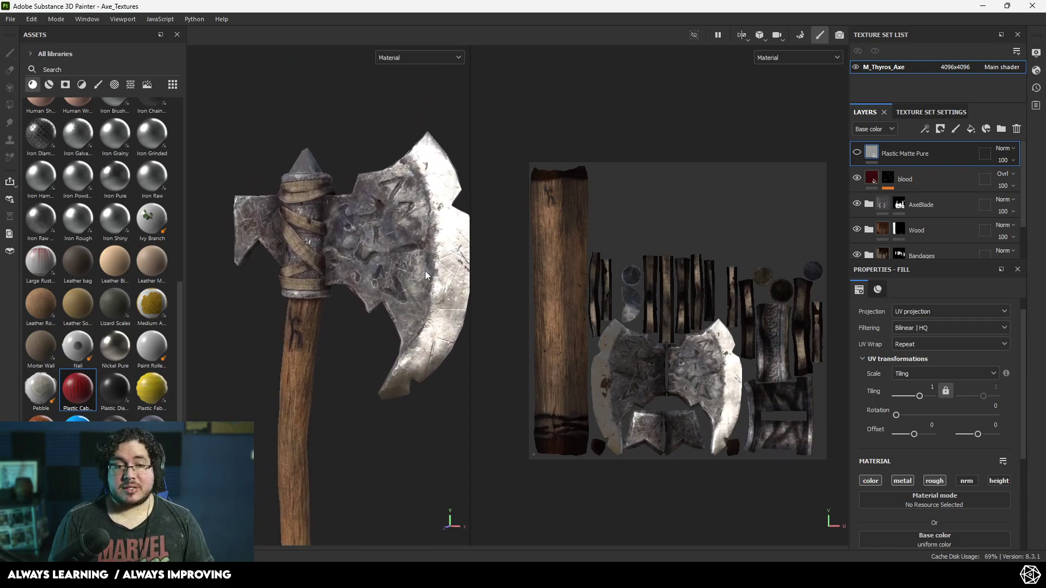
scroll(348, 294, "up", 1)
middle_click_drag(348, 289, 364, 208, "alt")
scroll(365, 208, "down", 2)
mouse_move(353, 389)
middle_mouse_down("alt")
mouse_move(369, 344)
mouse_move(360, 272)
mouse_move(345, 407)
middle_mouse_up("alt")
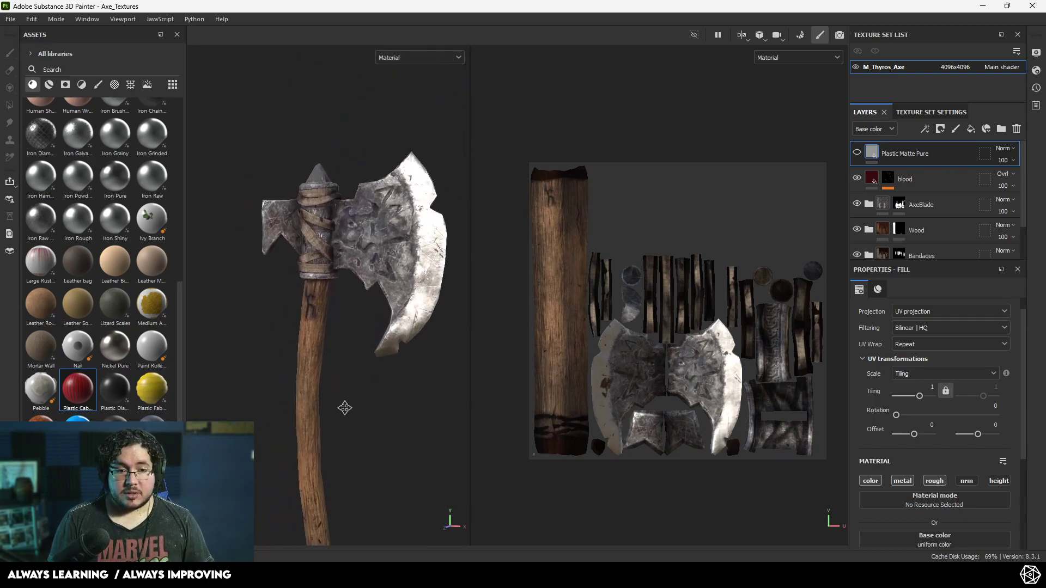
middle_click_drag(362, 362, 353, 334, "alt")
left_click_drag(352, 334, 326, 327, "alt")
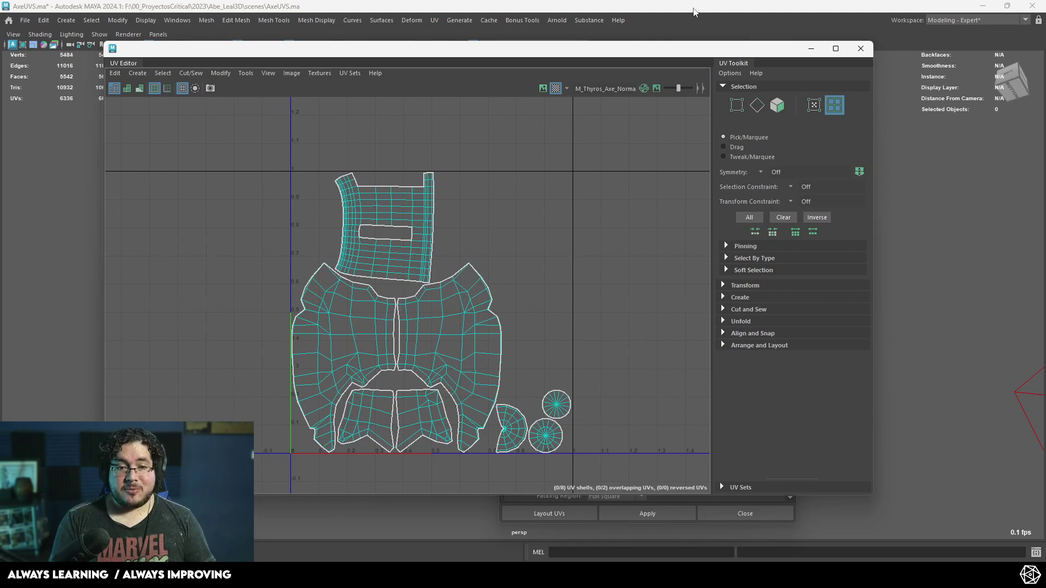
Step: Close the UV Editor and the Layout UVs options in Maya
left_click(859, 47)
left_click(784, 142)
left_click_drag(708, 169, 96, 215, "alt")
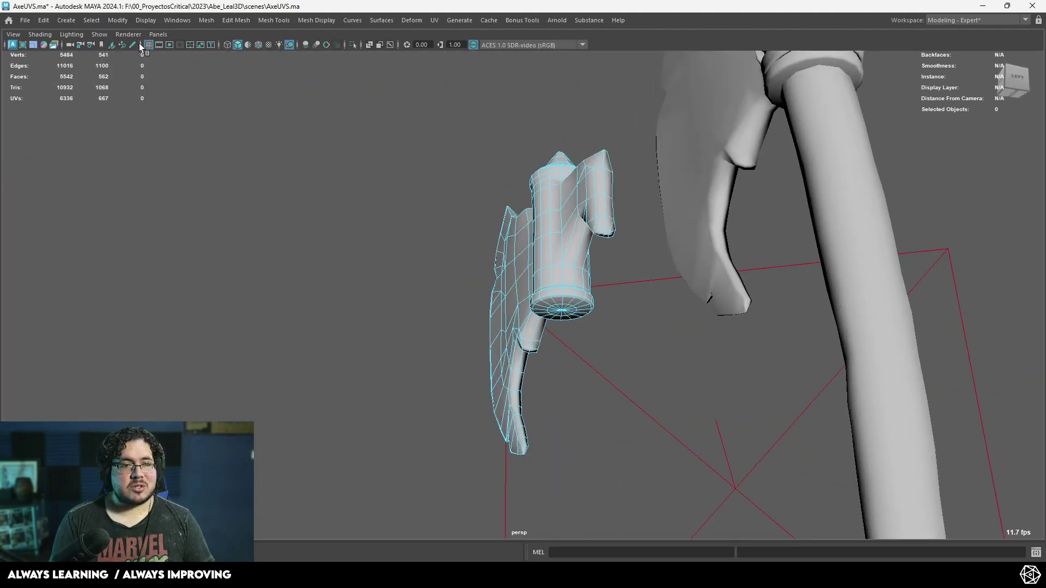
Step: Switch the viewport renderer to Arnold and frame both axe models from the front
left_click(130, 35)
left_click(155, 64)
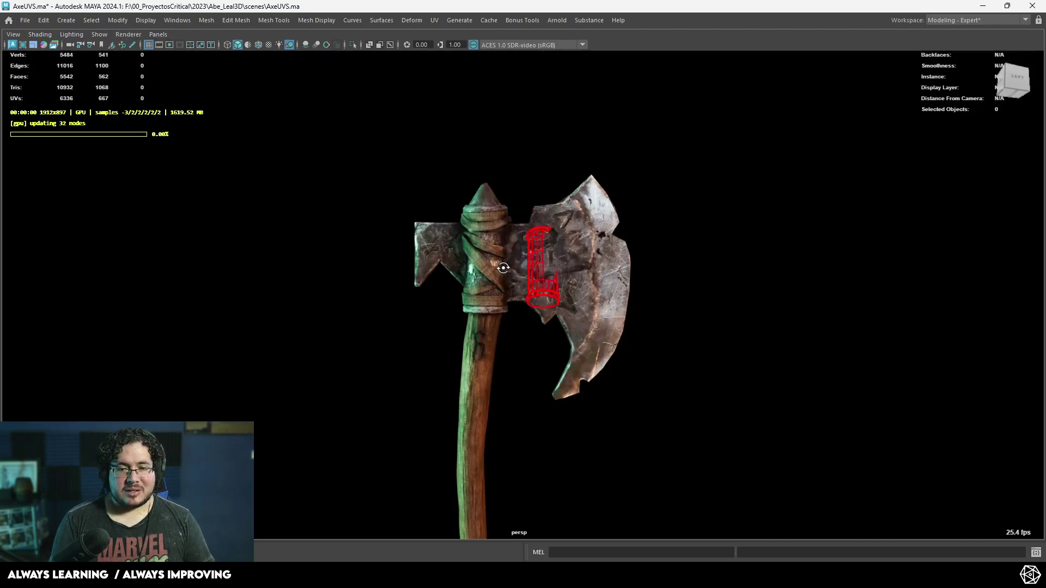
left_click_drag(590, 286, 421, 315, "alt")
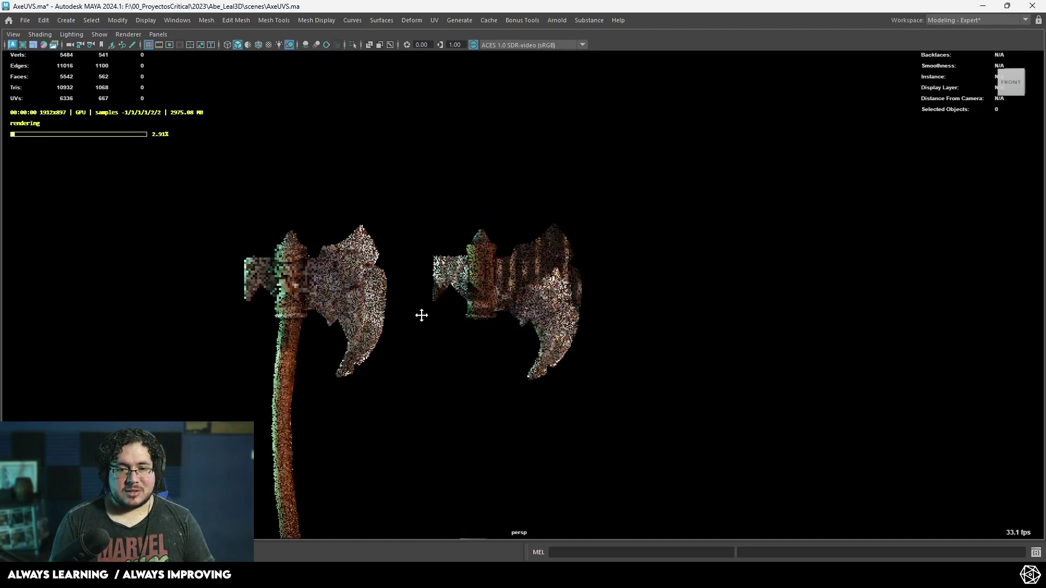
middle_click_drag(420, 316, 585, 308, "alt")
scroll(585, 307, "up", 3)
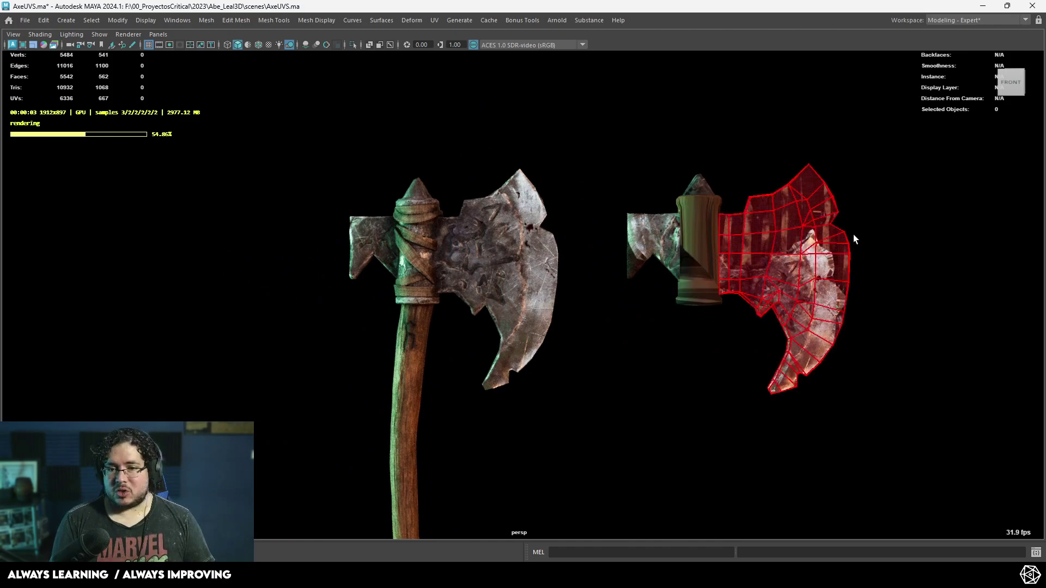
Step: Select the separate low-poly blade copy beside the textured axe and delete it
left_click_drag(810, 122, 658, 325)
key("F8")
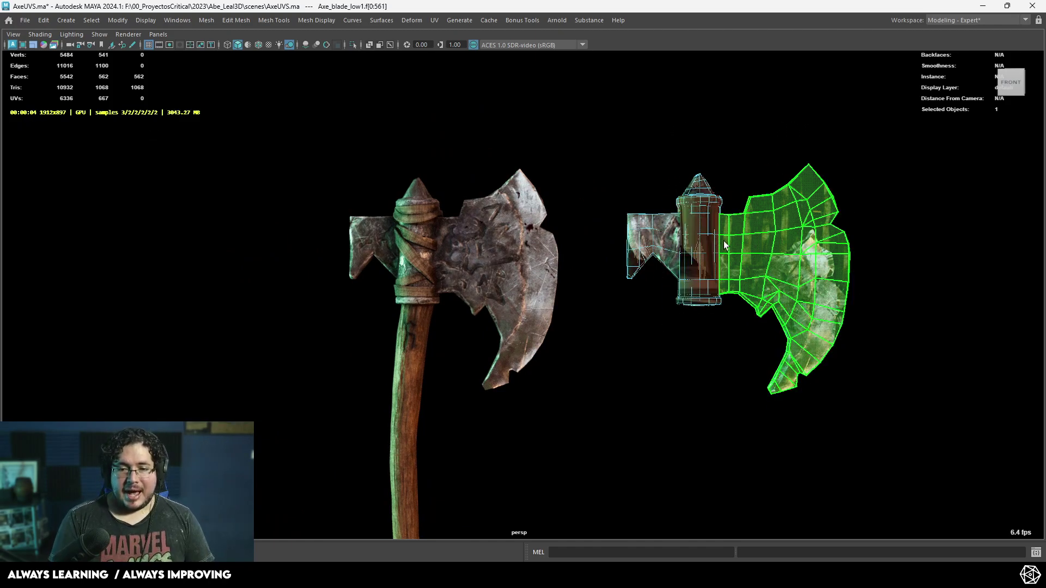
right_click_drag(702, 248, 743, 240)
key("Delete")
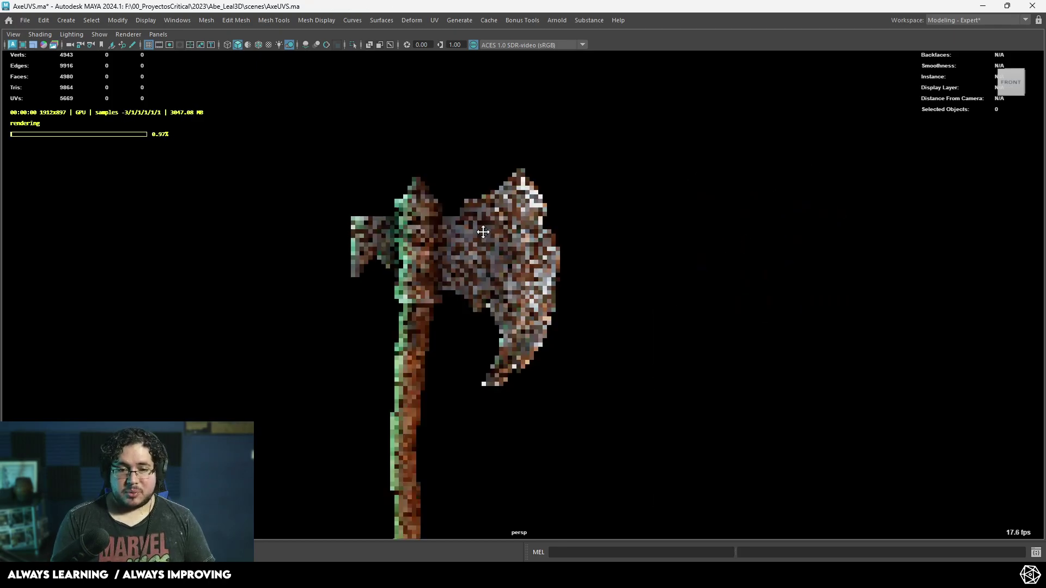
Step: Examine the rendered textures on the axe head up close
middle_click_drag(414, 305, 448, 253, "alt")
right_click_drag(448, 253, 525, 311, "alt")
middle_click_drag(525, 311, 637, 561, "alt")
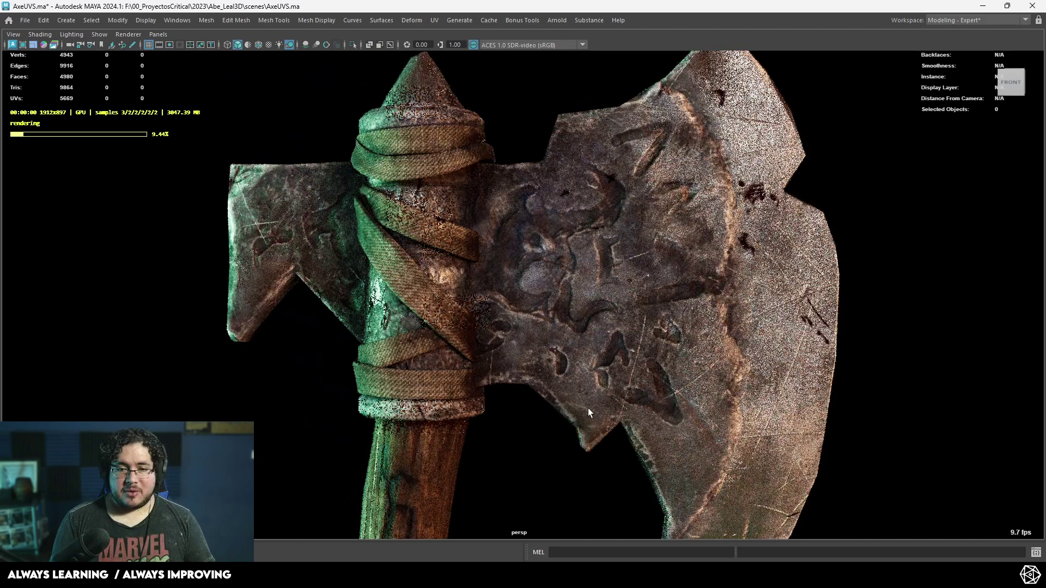
left_click_drag(579, 407, 596, 402, "alt")
middle_click_drag(596, 402, 561, 381, "alt")
right_click_drag(561, 381, 505, 333, "alt")
middle_click_drag(505, 332, 511, 322, "alt")
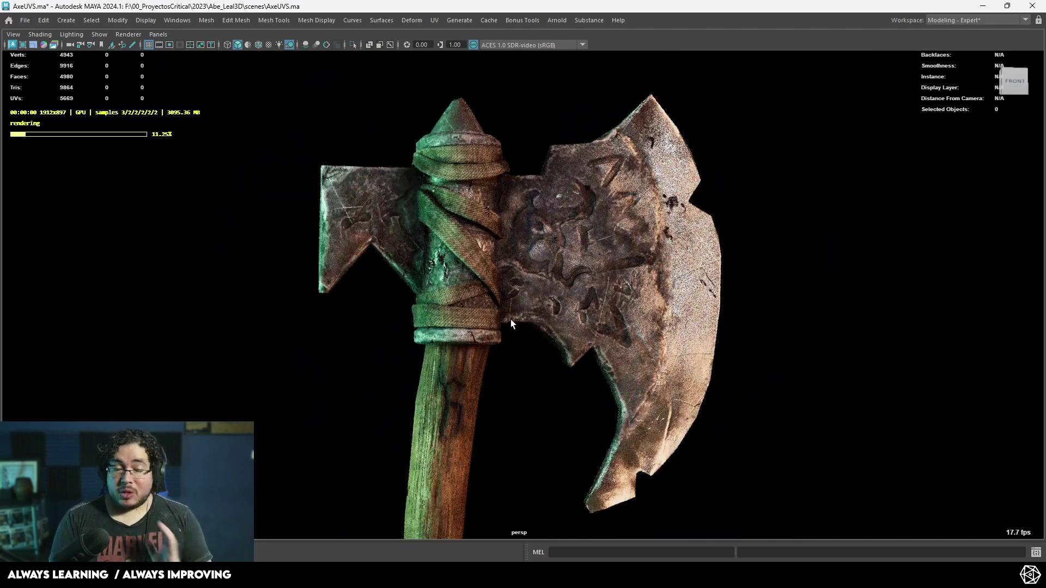